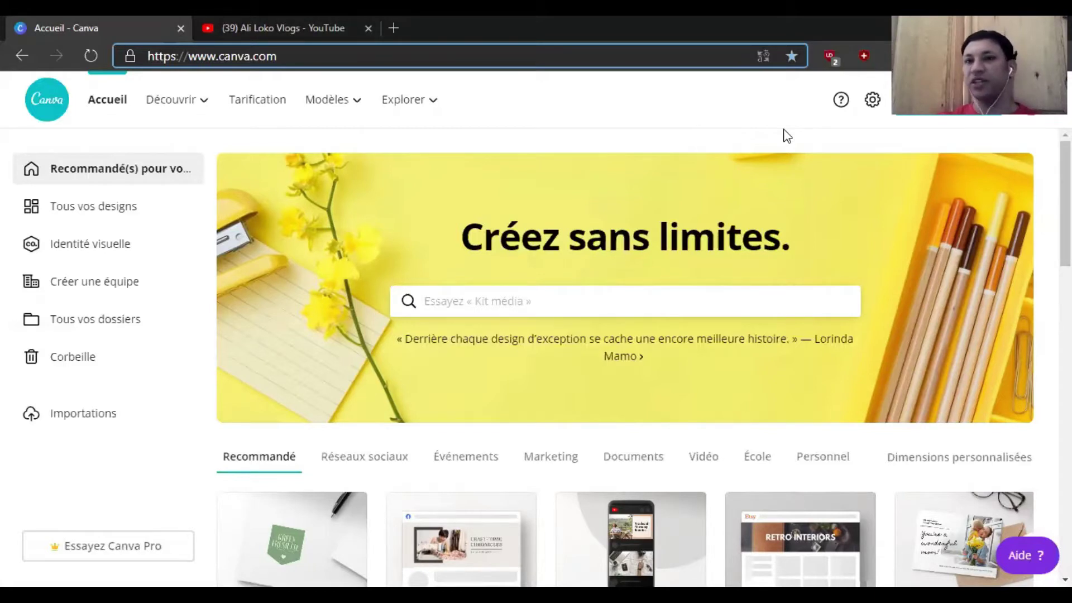
Step: Search the design types for "minuature youtube", create a "Miniature YouTube - didacticiel" design and browse its templates
click(788, 136)
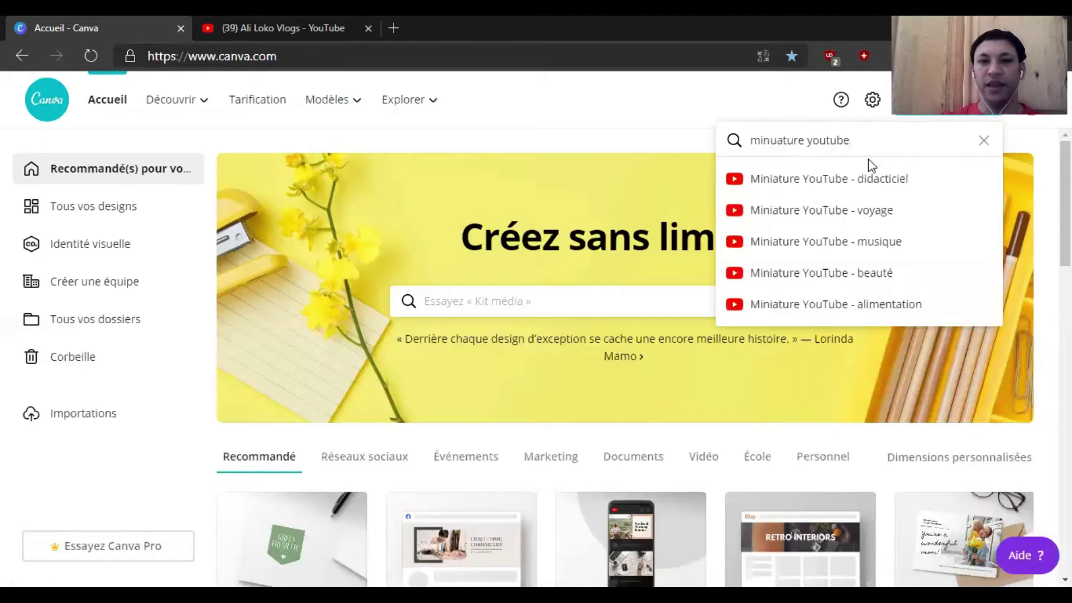
click(440, 310)
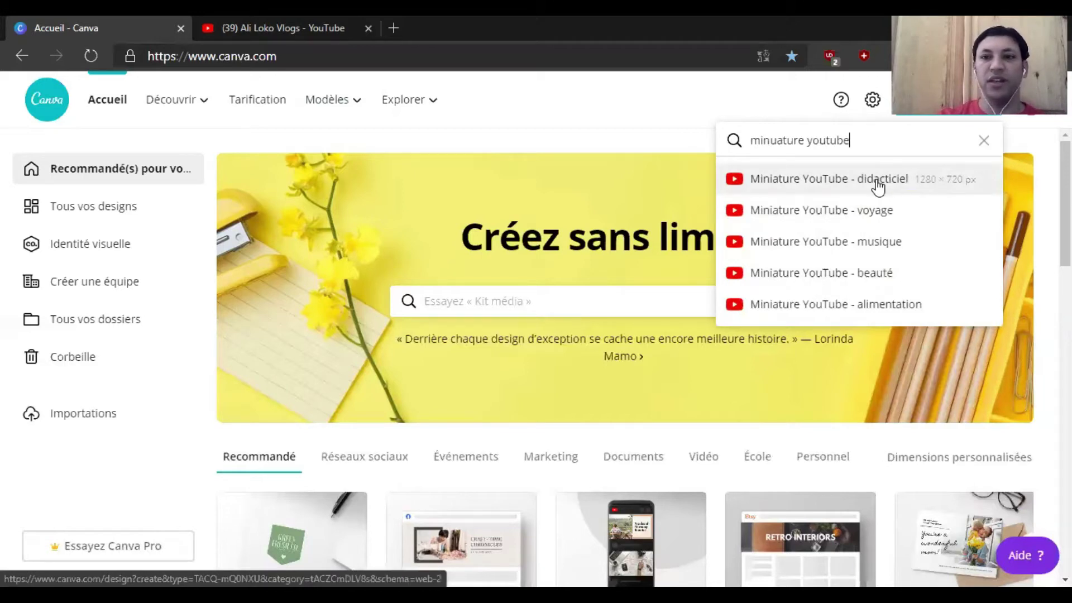
click(876, 180)
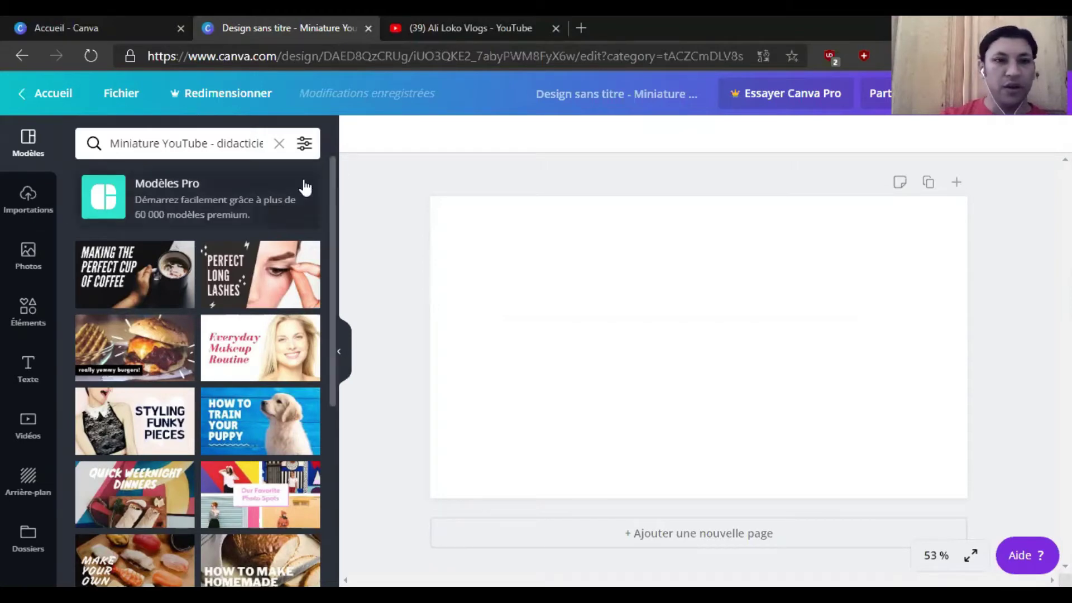
drag(330, 250, 514, 79)
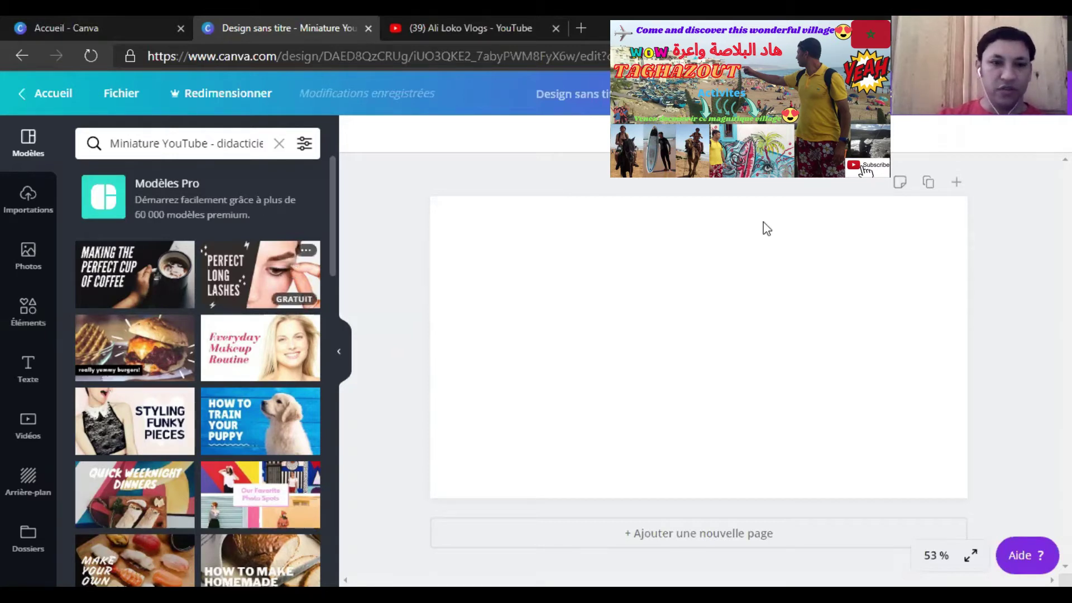
drag(330, 233, 347, 61)
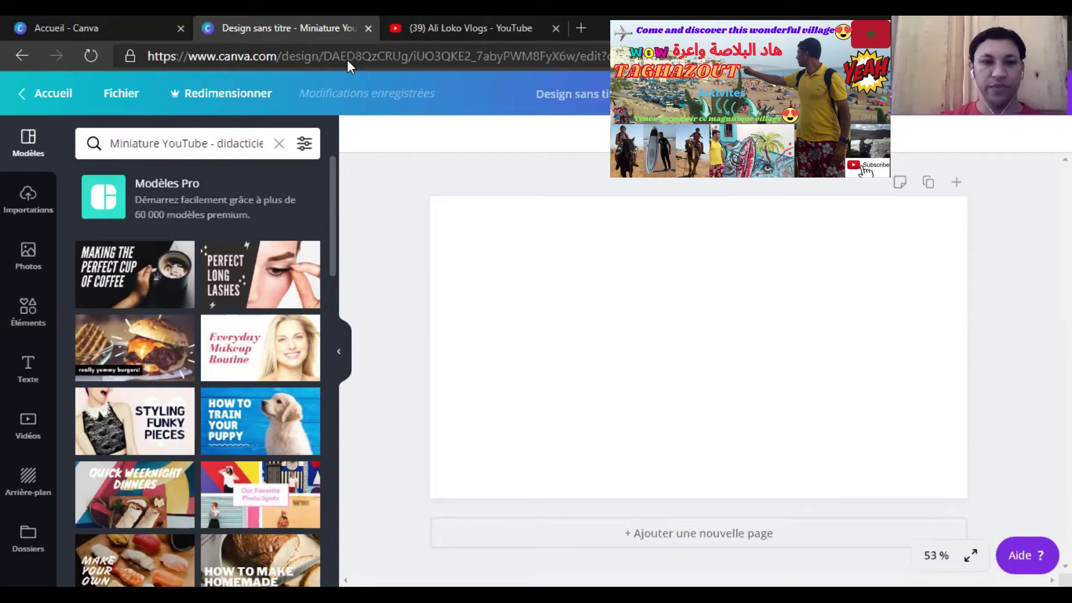
Step: Add the uploaded beach photo of the man in yellow pointing over the cactus and enlarge it to fill the whole page
click(28, 198)
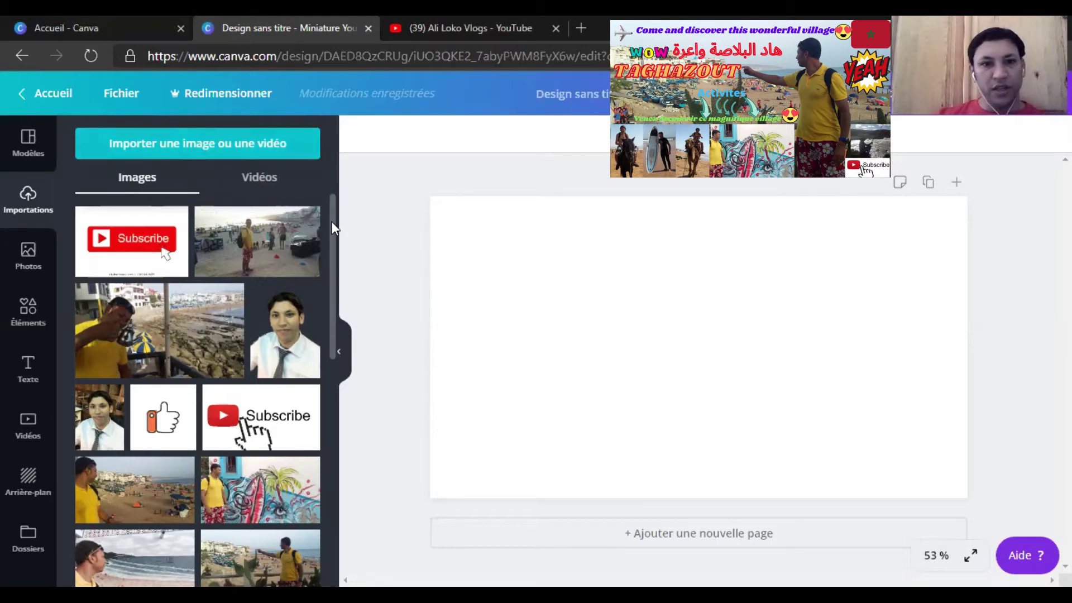
scroll(330, 234, down, 2)
scroll(290, 175, up, 2)
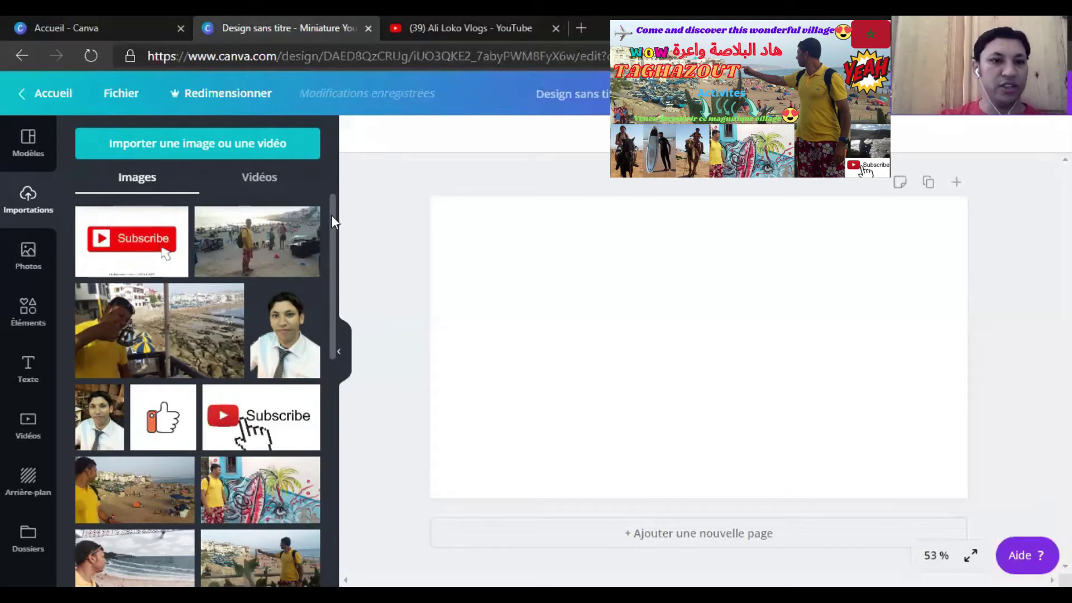
drag(330, 215, 353, 286)
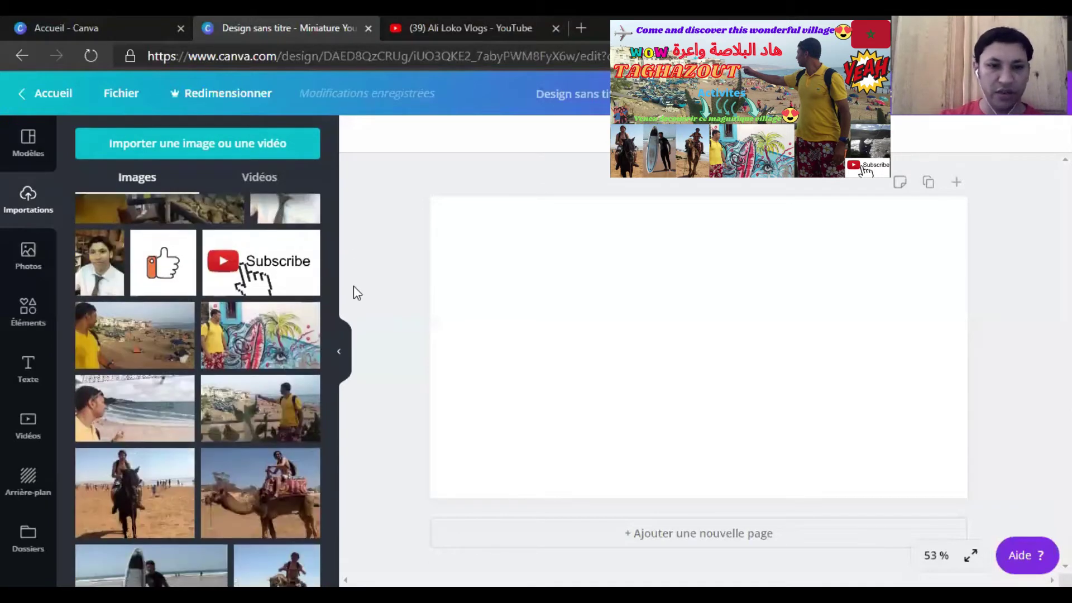
click(270, 421)
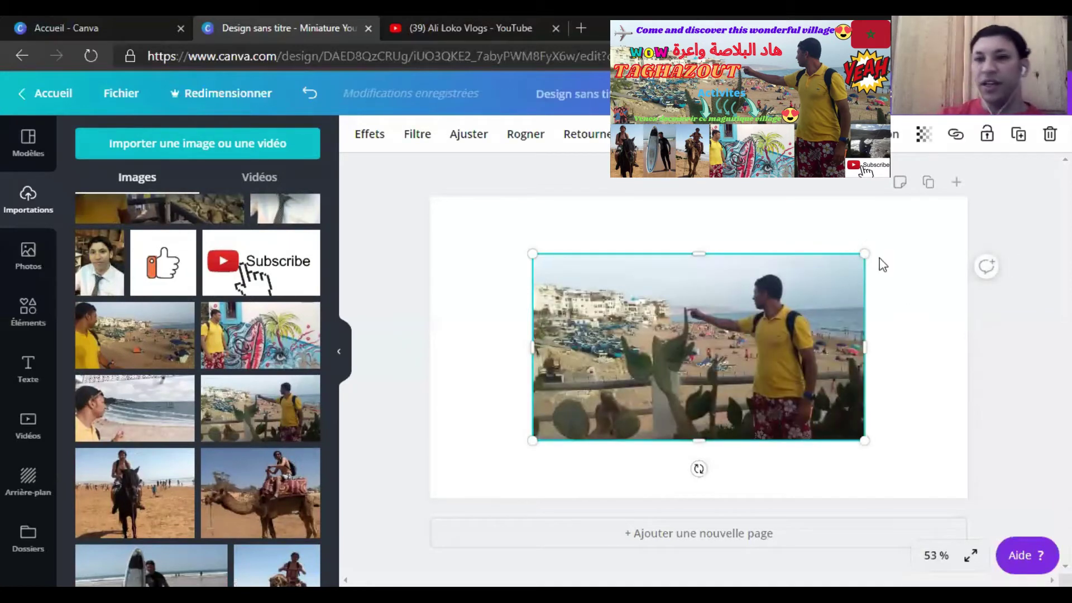
drag(863, 254, 974, 213)
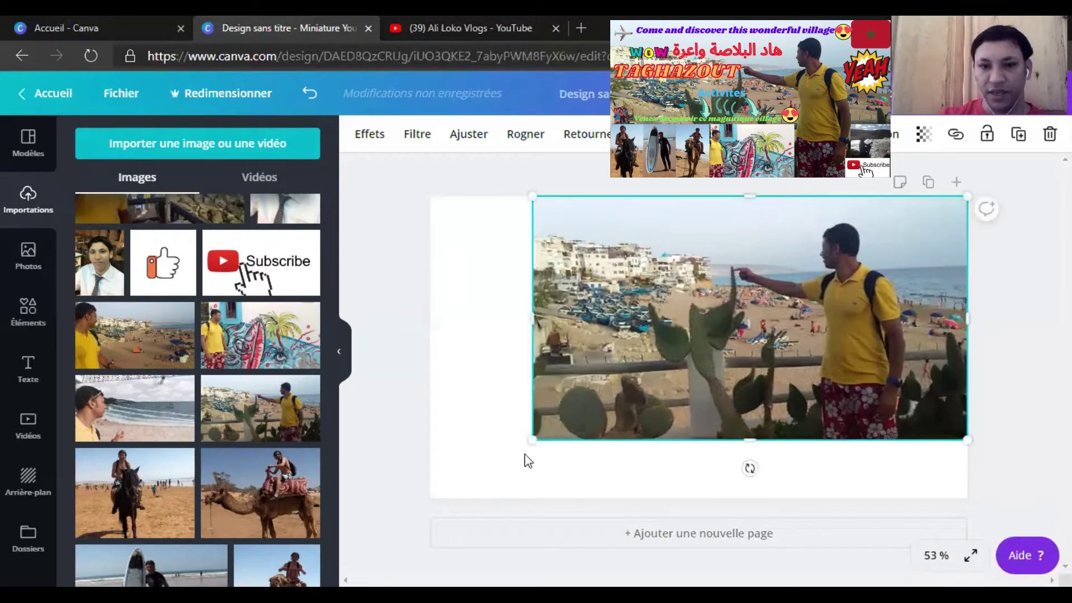
drag(496, 464, 432, 499)
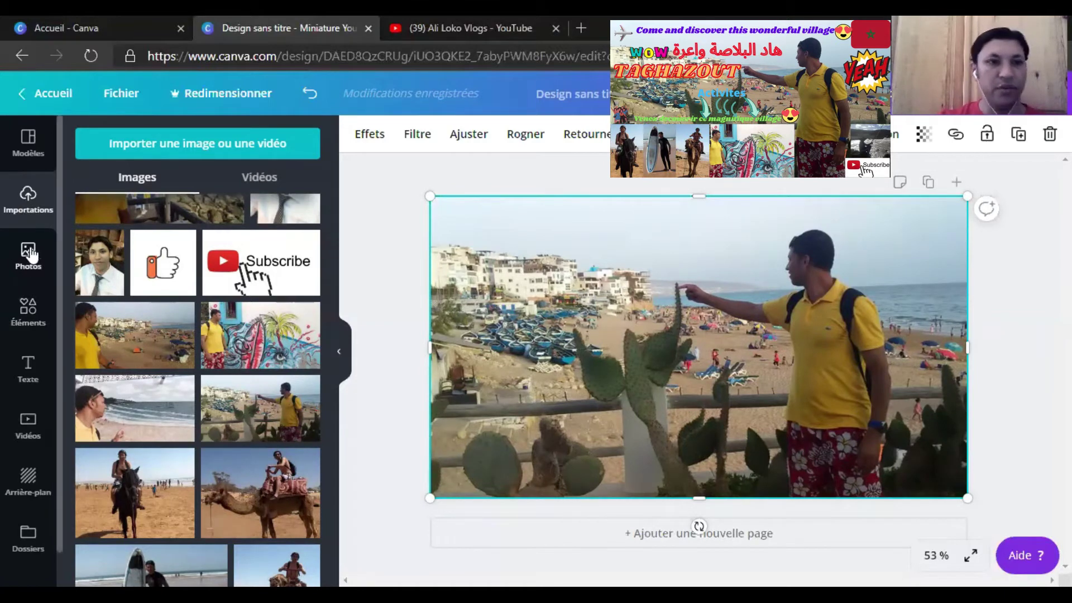
Step: Add a title reading "TAGHAZOUT" on the photo and colour it red
click(26, 369)
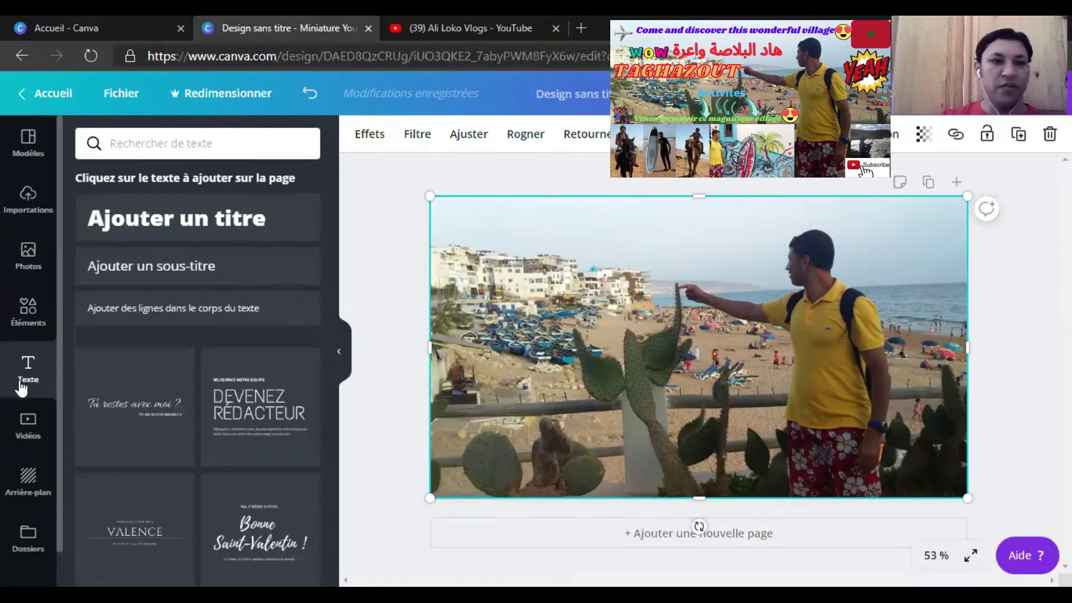
click(167, 226)
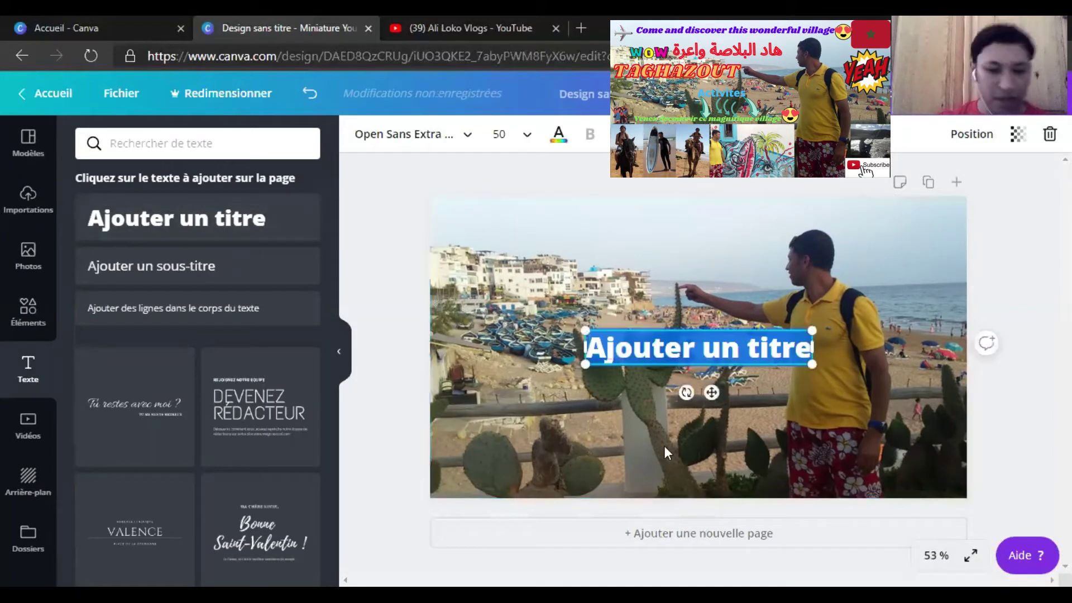
key(BackSpace)
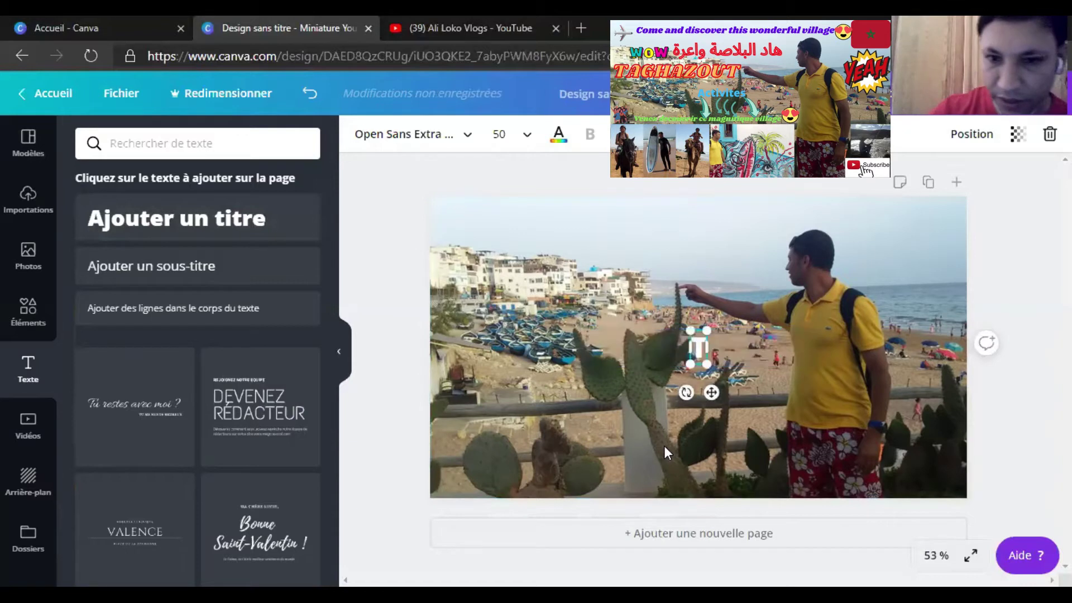
text(TAGHAZOUT)
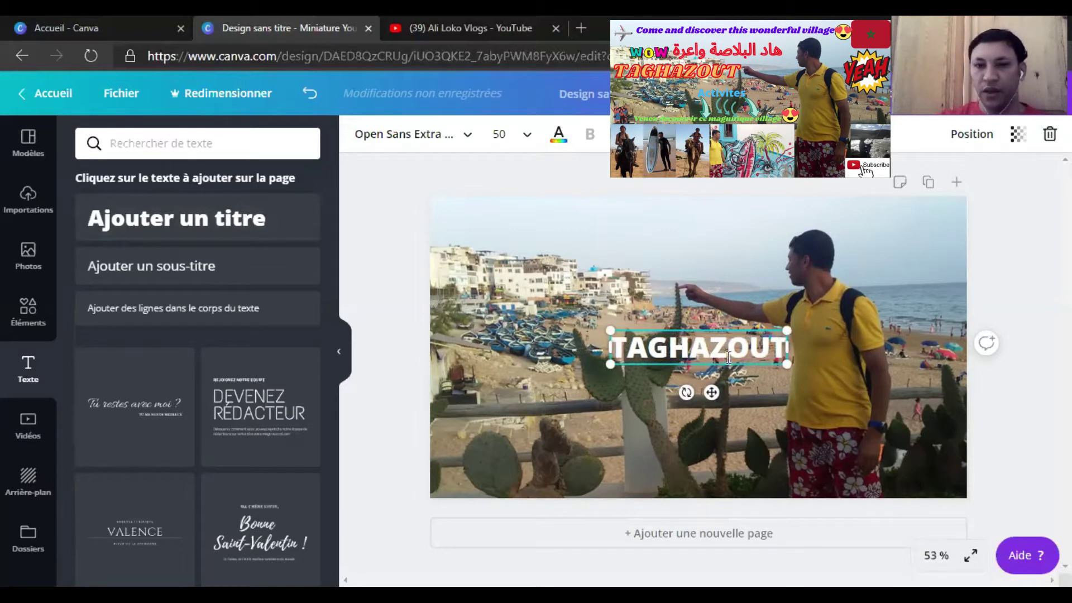
click(558, 135)
click(88, 477)
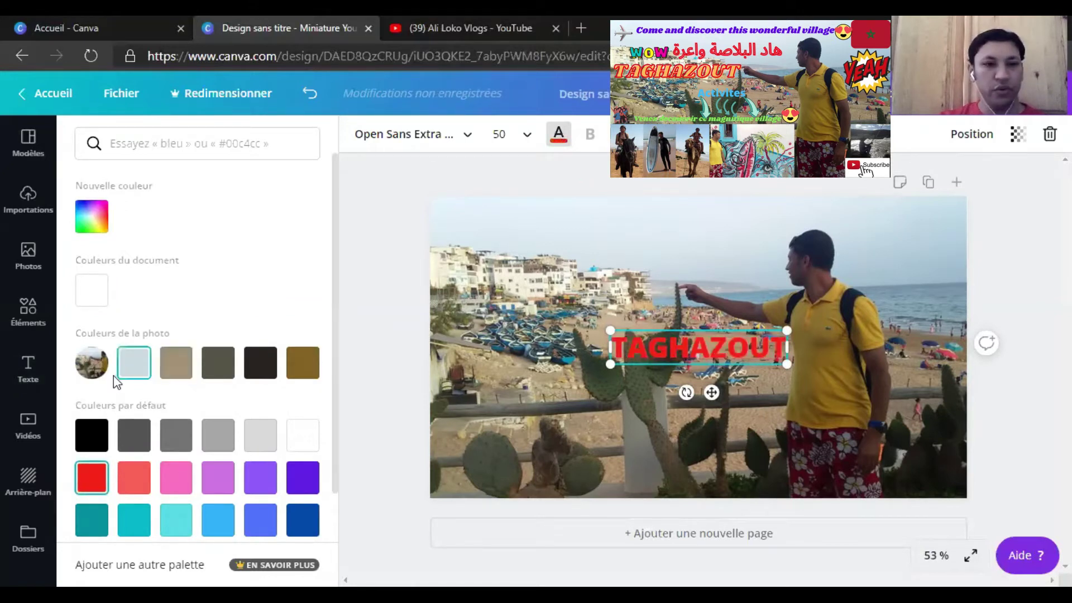
Step: Enlarge the TAGHAZOUT title to a font size of about 70.8 and place it at the photo's left edge, level with the white buildings
drag(838, 312, 903, 319)
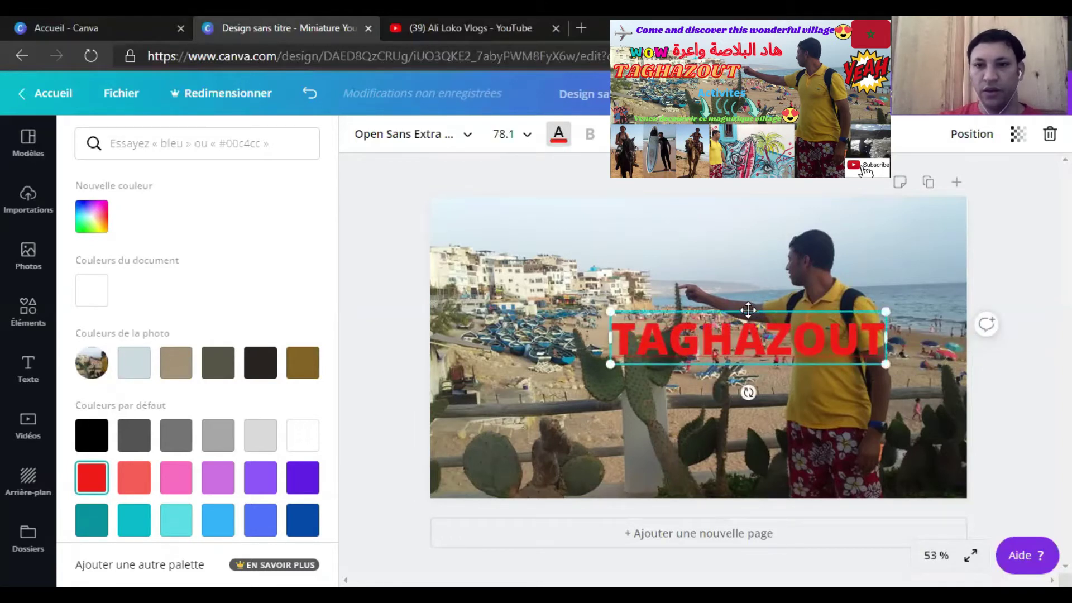
drag(748, 310, 563, 264)
drag(698, 267, 662, 276)
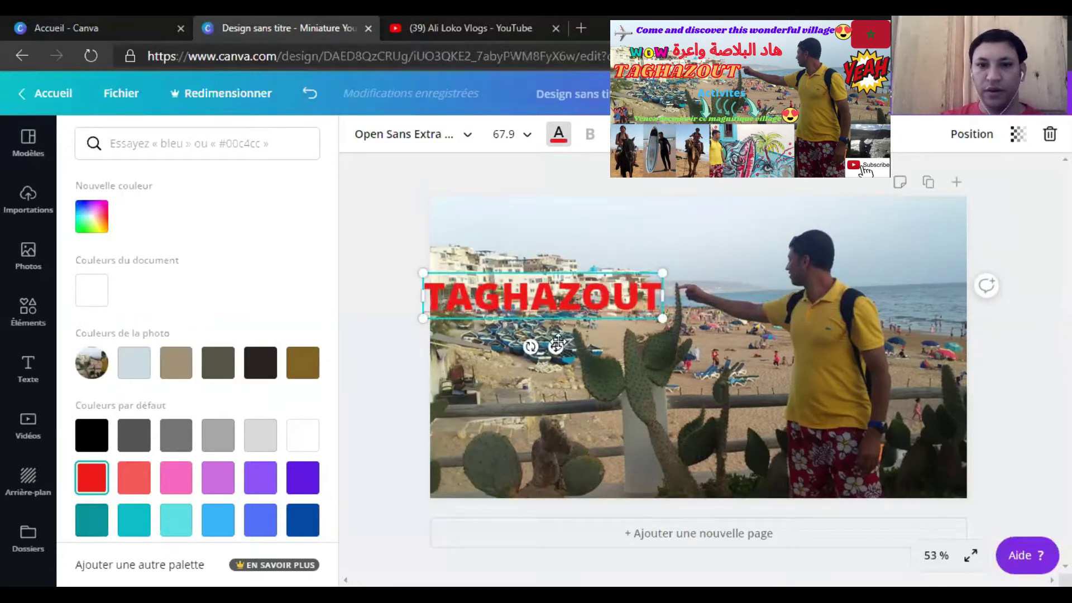
drag(556, 347, 570, 337)
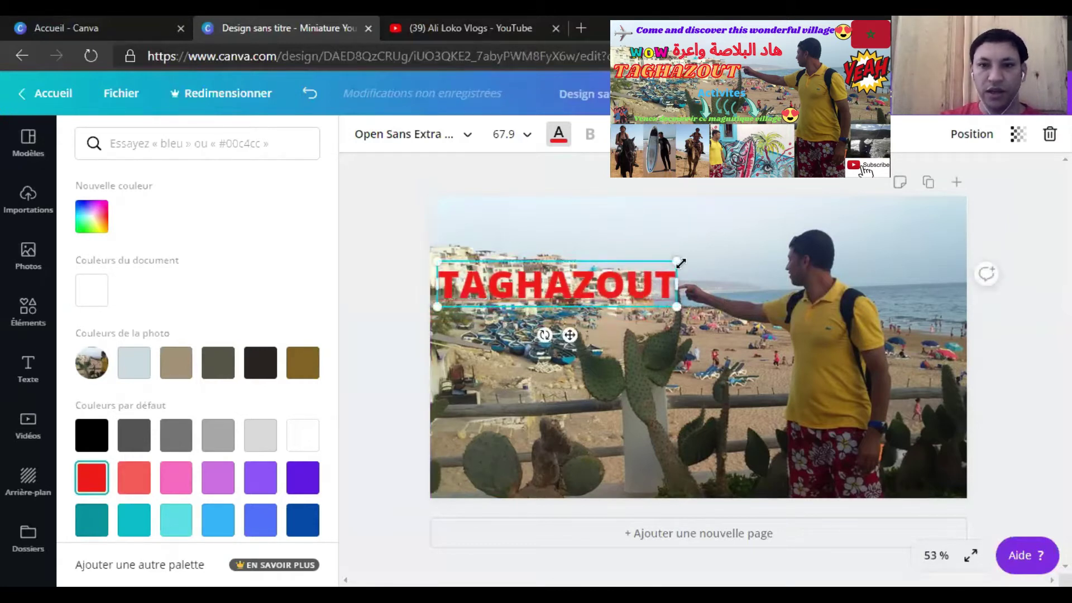
drag(684, 260, 687, 259)
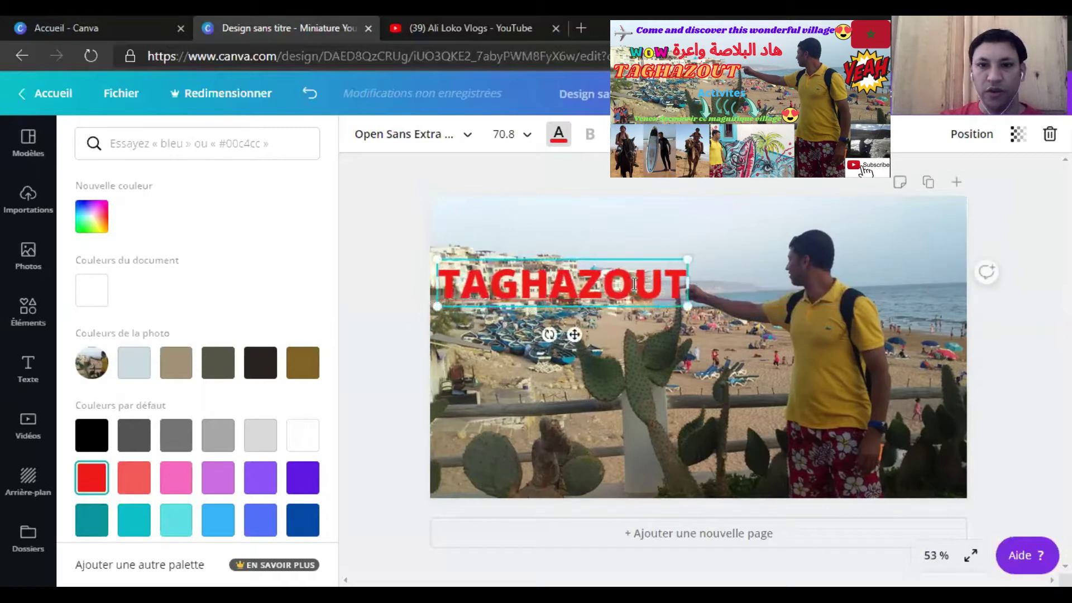
drag(570, 337, 575, 339)
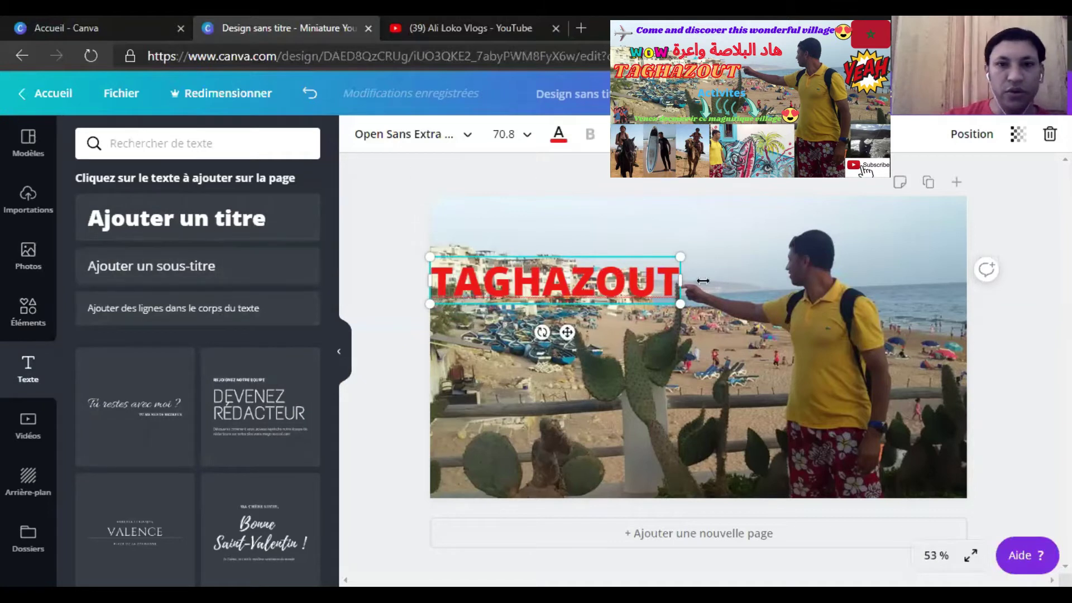
Step: Change the TAGHAZOUT title's font to Shrikhand and widen its text box to about 661 so the word fits on one line
click(560, 136)
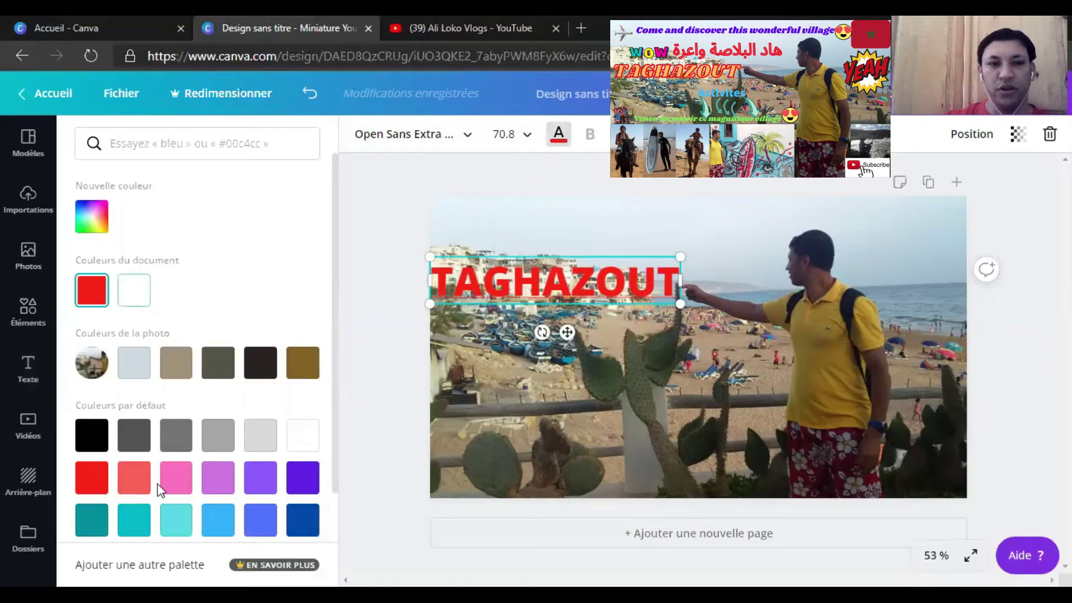
click(470, 138)
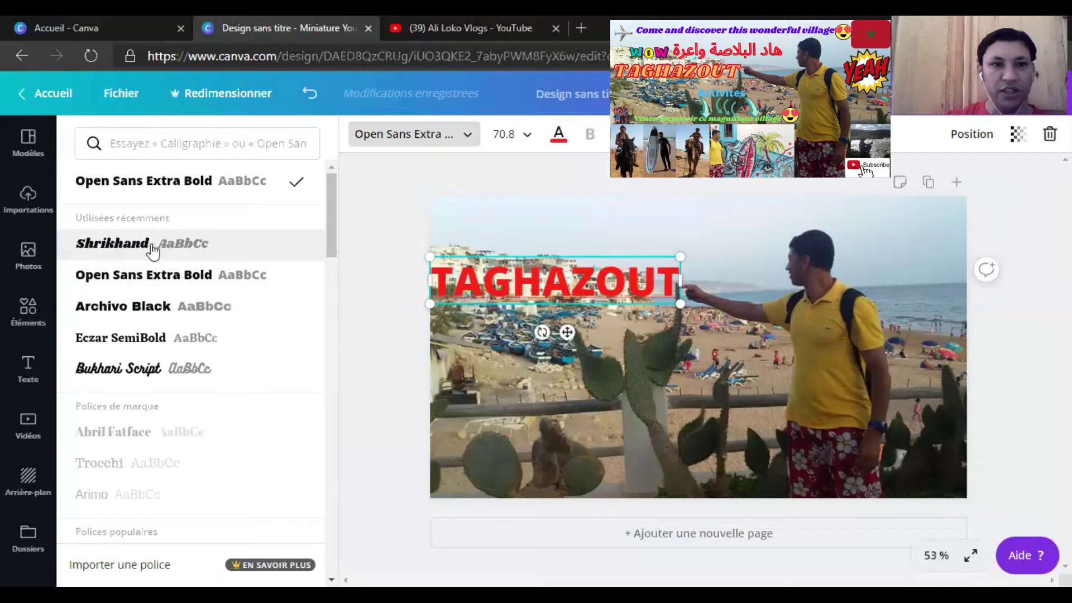
click(145, 246)
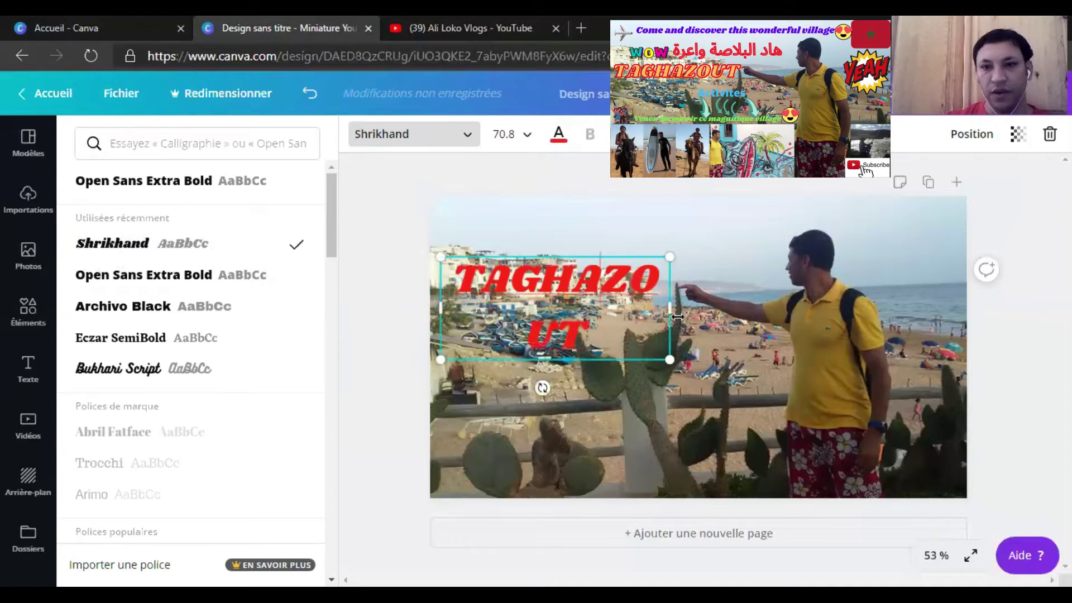
drag(692, 304, 720, 302)
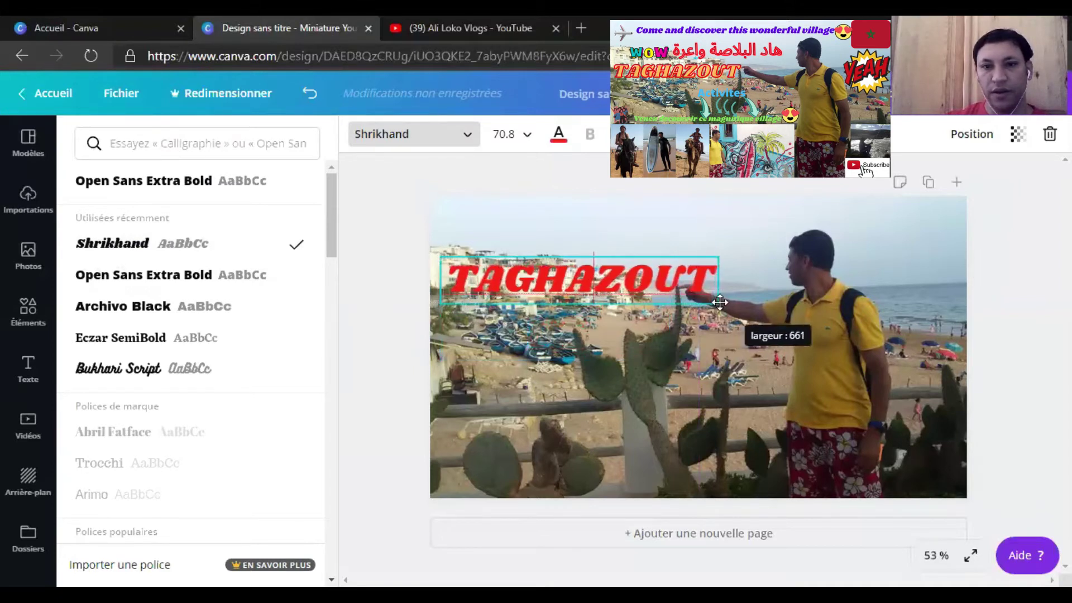
Step: Set the TAGHAZOUT title's font size to 64 and shift it slightly left and down, short of the man's pointing hand
click(525, 137)
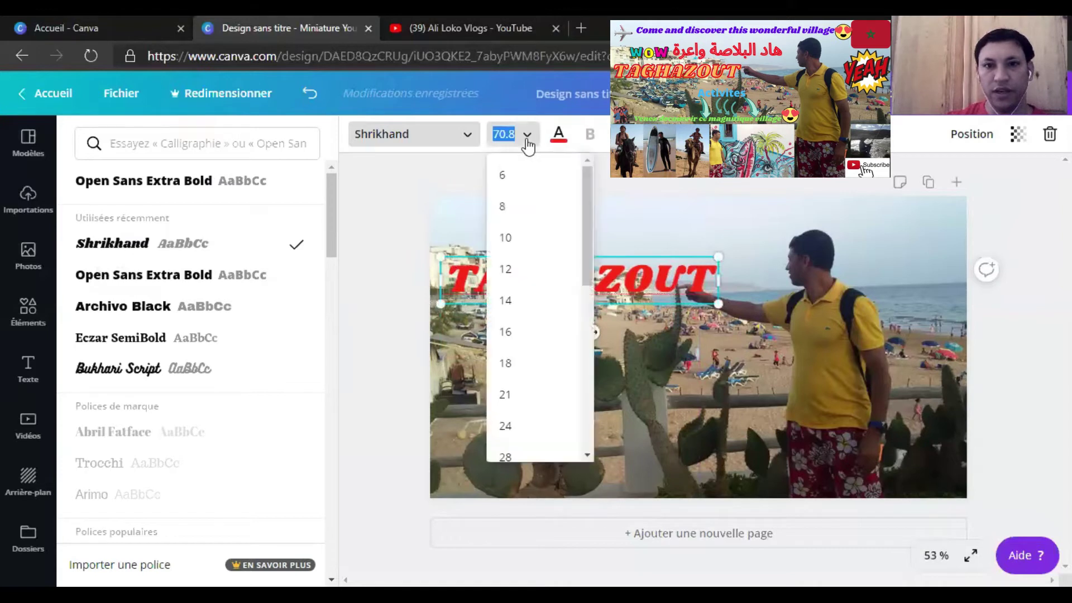
drag(585, 252, 585, 380)
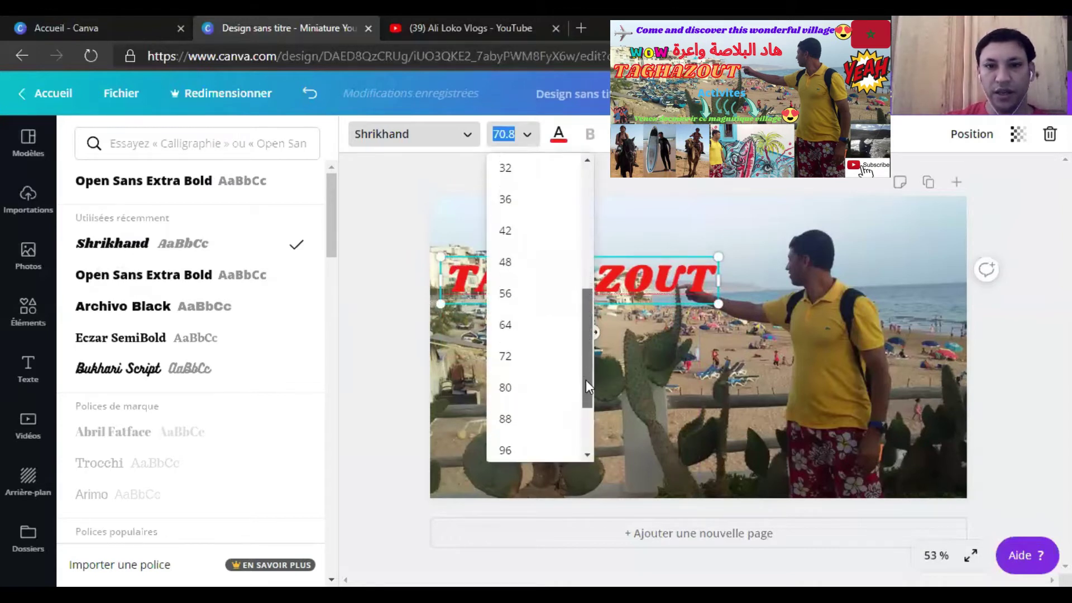
click(525, 316)
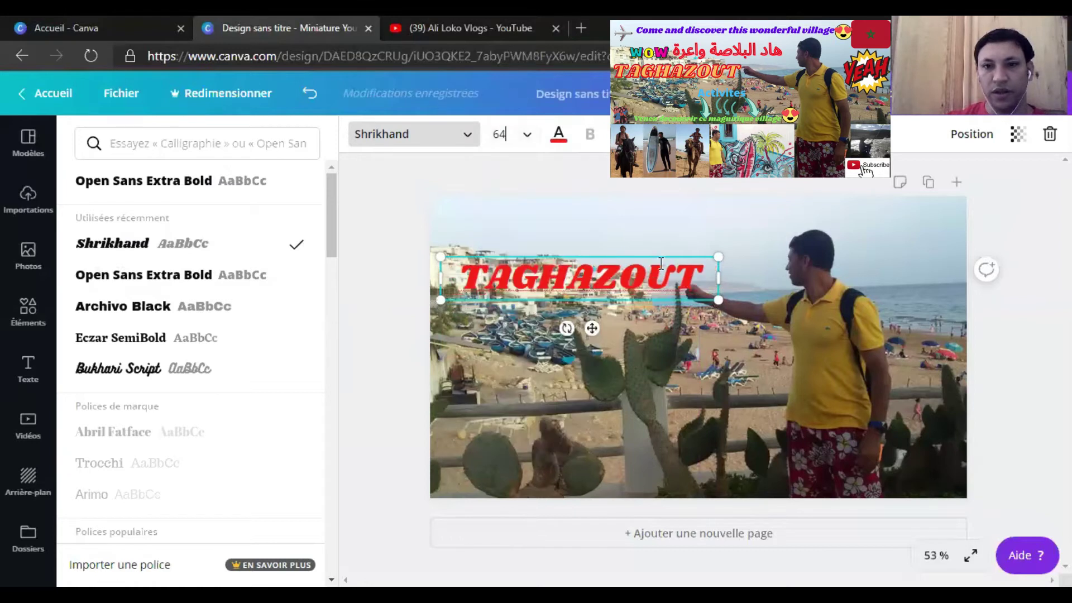
drag(675, 254, 649, 262)
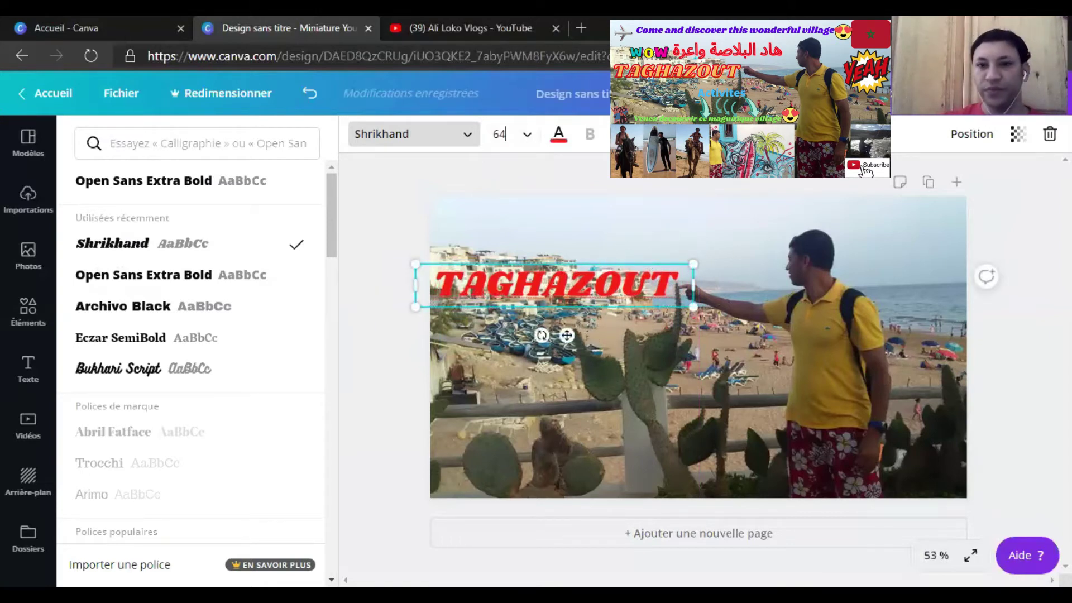
Step: Apply the Biseautage effect to the TAGHAZOUT title, trying yellow and settling on light yellow-green for the effect colour
click(758, 134)
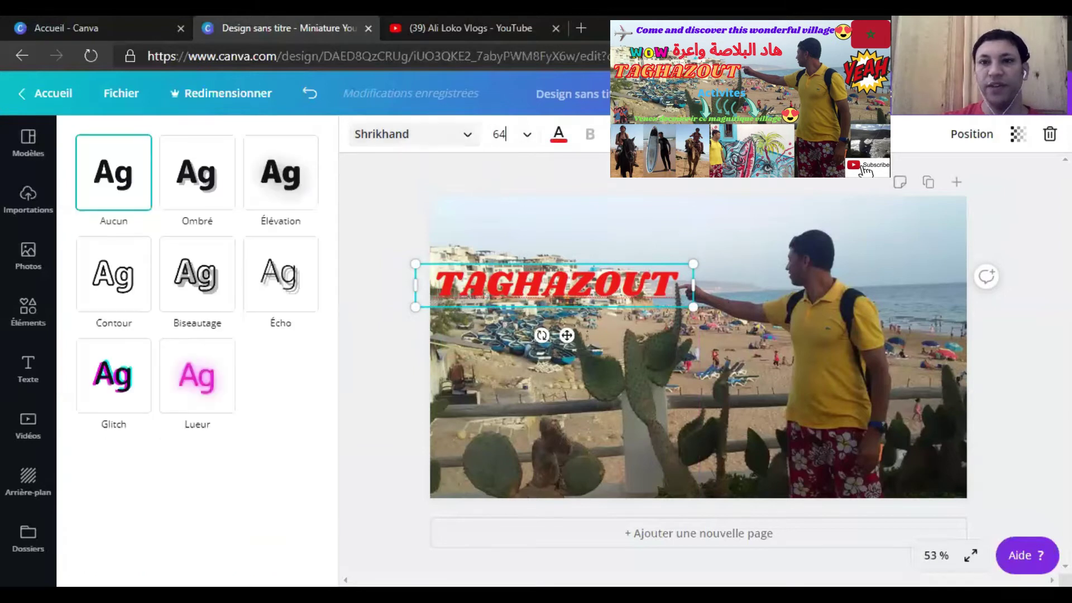
click(195, 287)
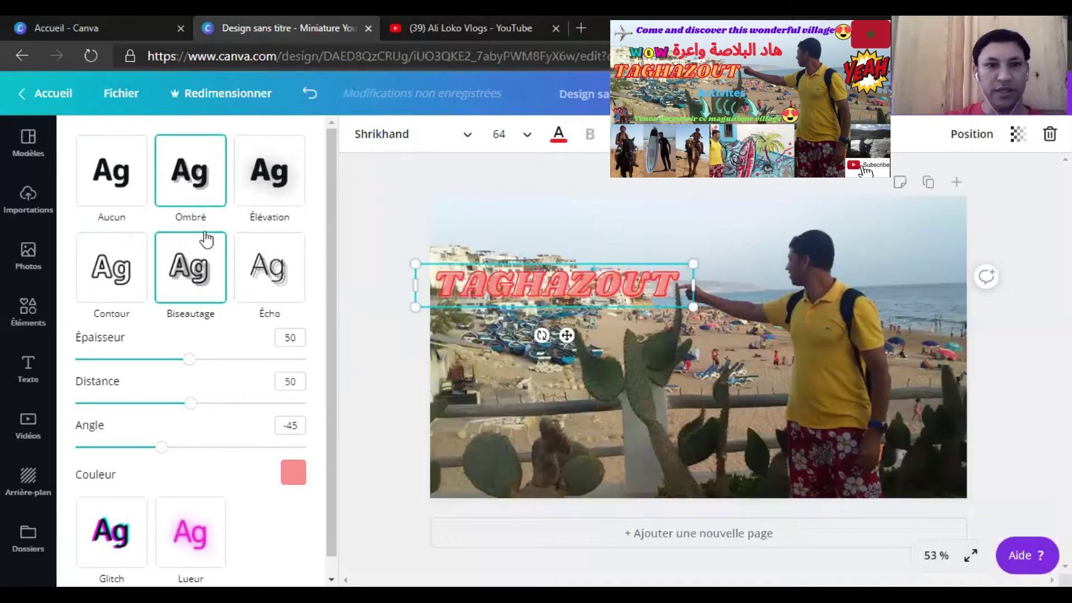
click(295, 473)
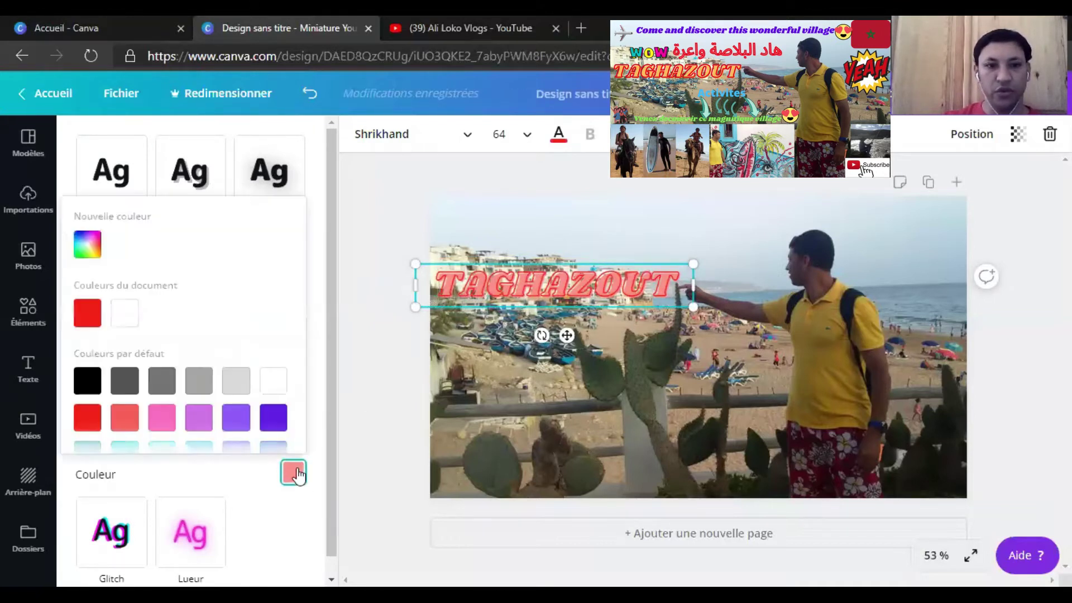
scroll(231, 407, down, 1)
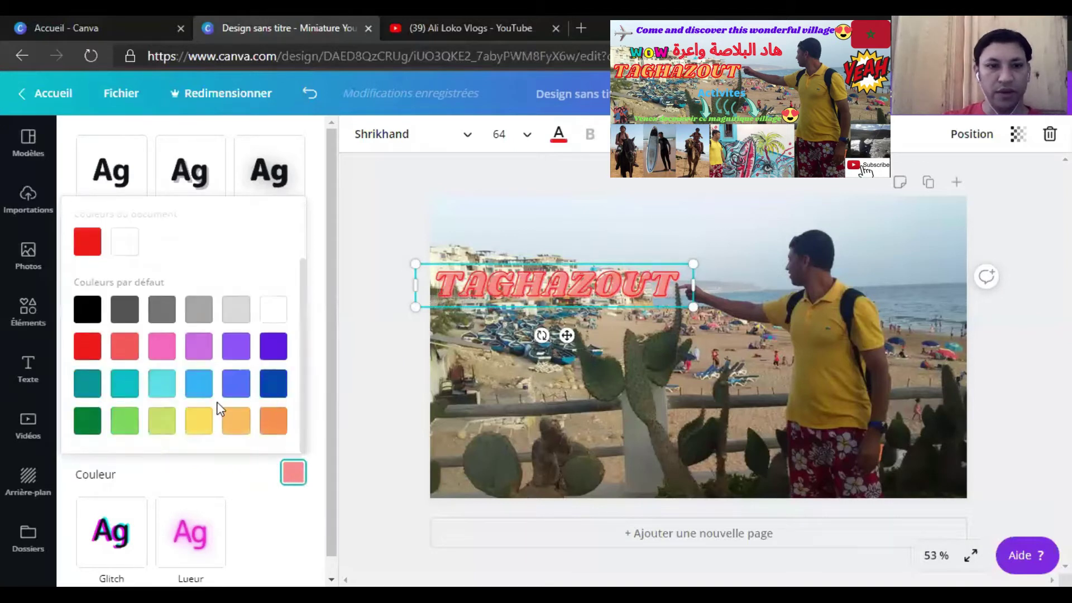
click(198, 423)
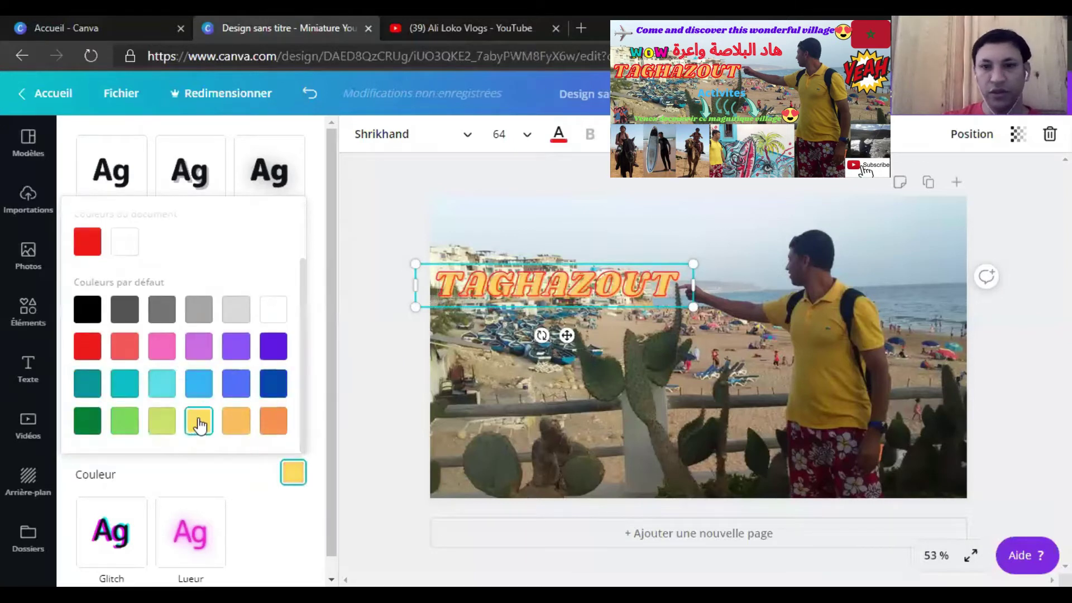
click(168, 424)
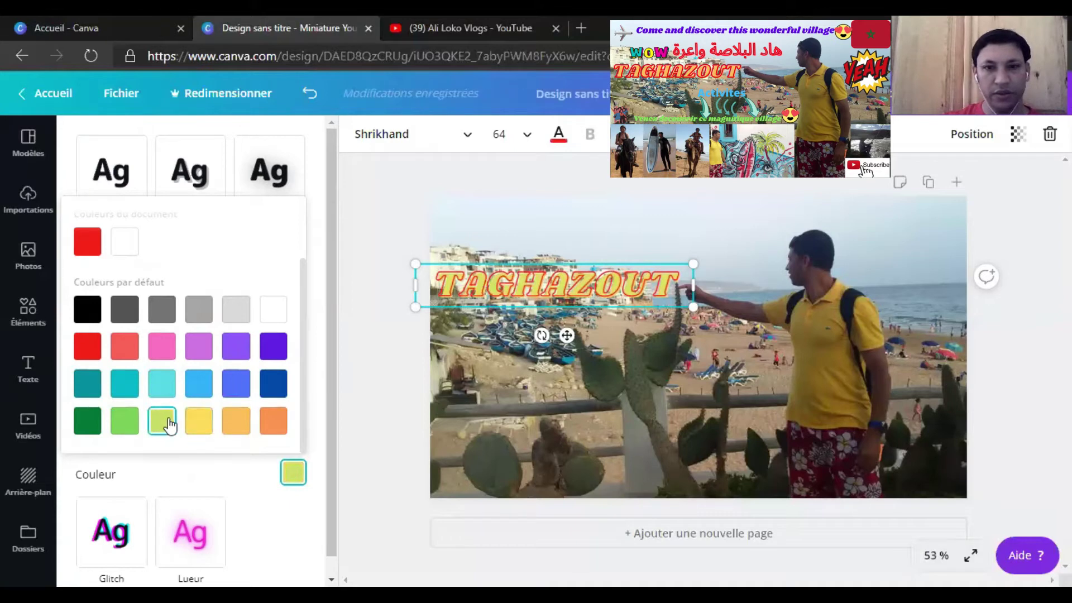
Step: Set the TAGHAZOUT title's Biseautage effect colour to red
click(93, 351)
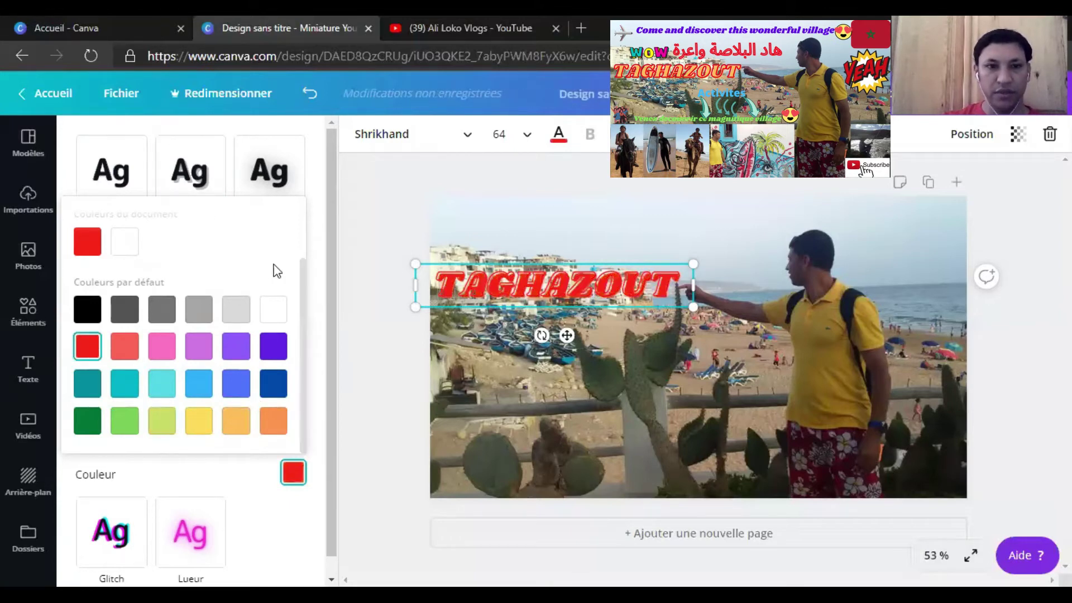
scroll(303, 289, up, 3)
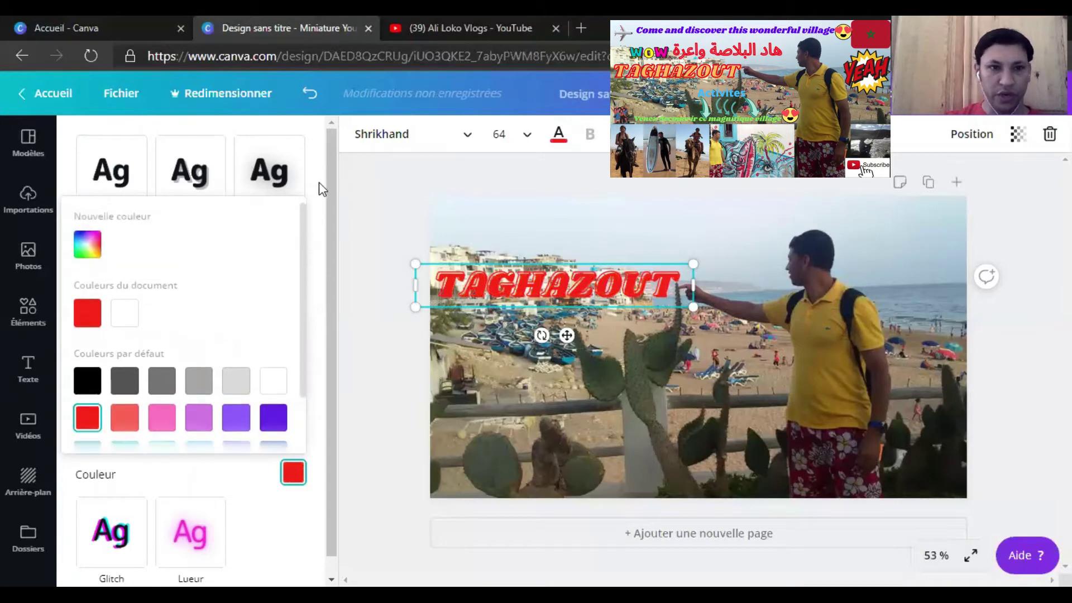
scroll(328, 290, down, 2)
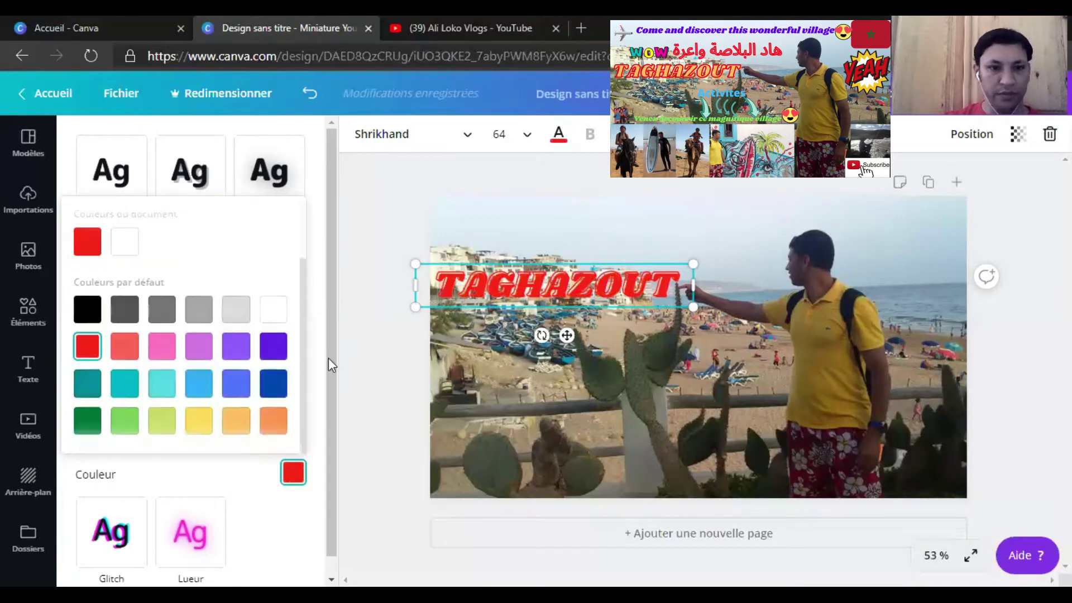
Step: Try the Glitch and Contour effects on the TAGHAZOUT title and switch back to Biseautage
click(106, 546)
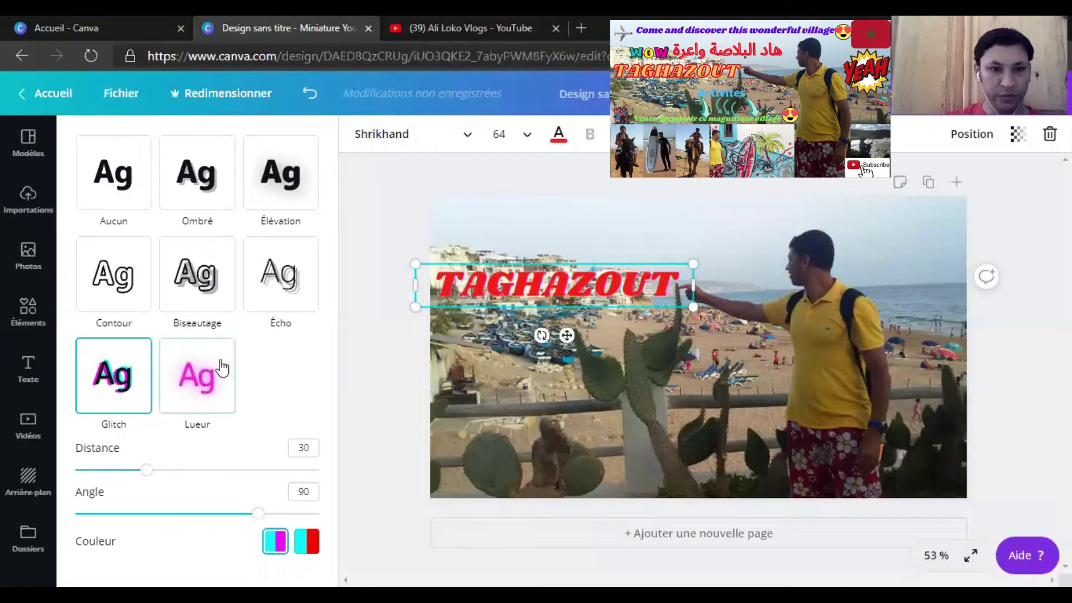
click(121, 282)
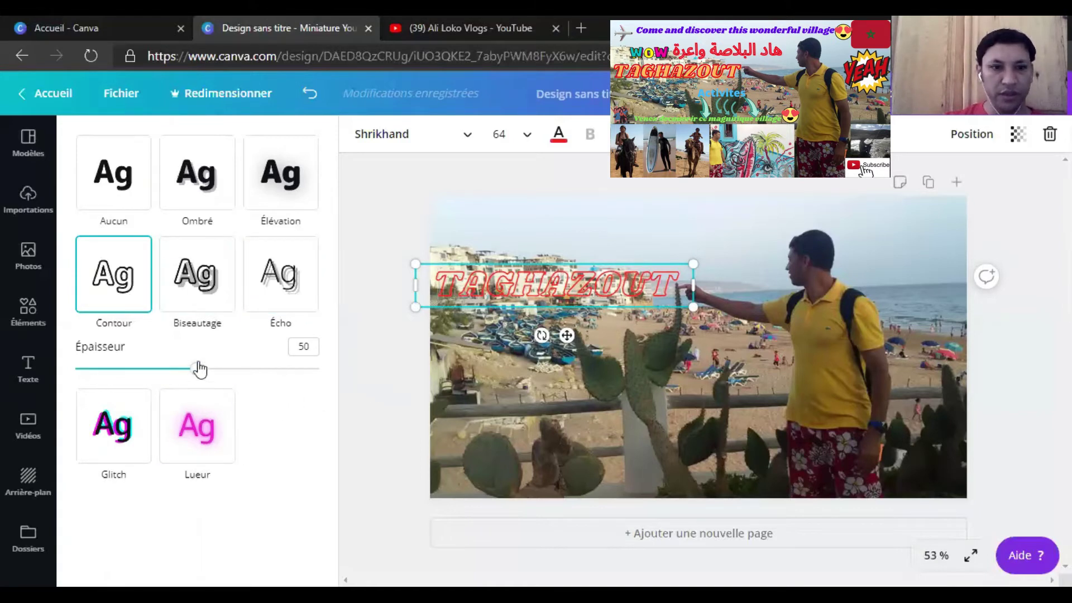
click(209, 272)
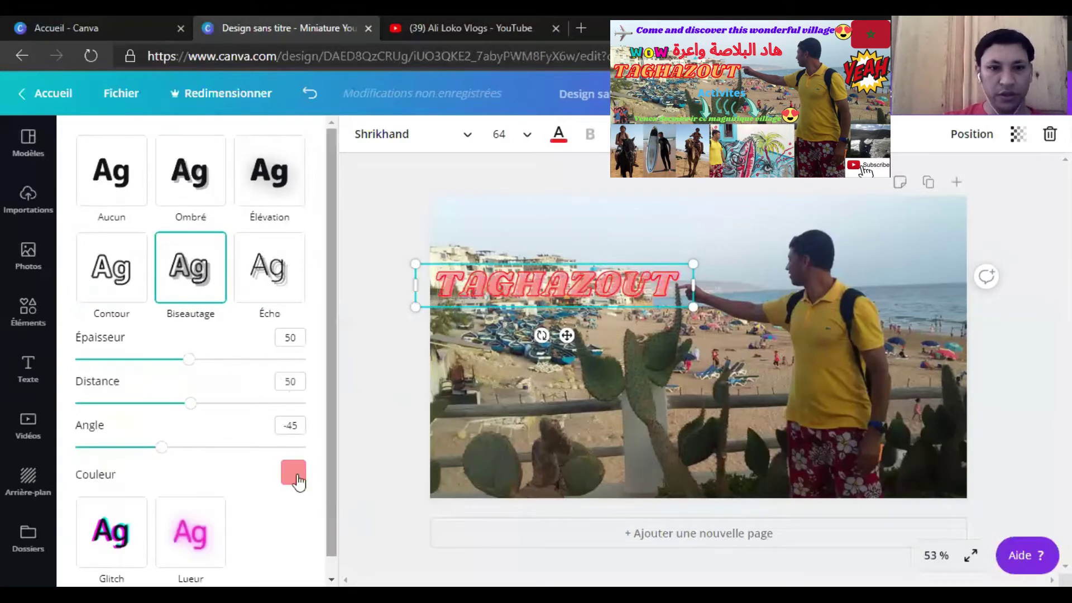
click(291, 472)
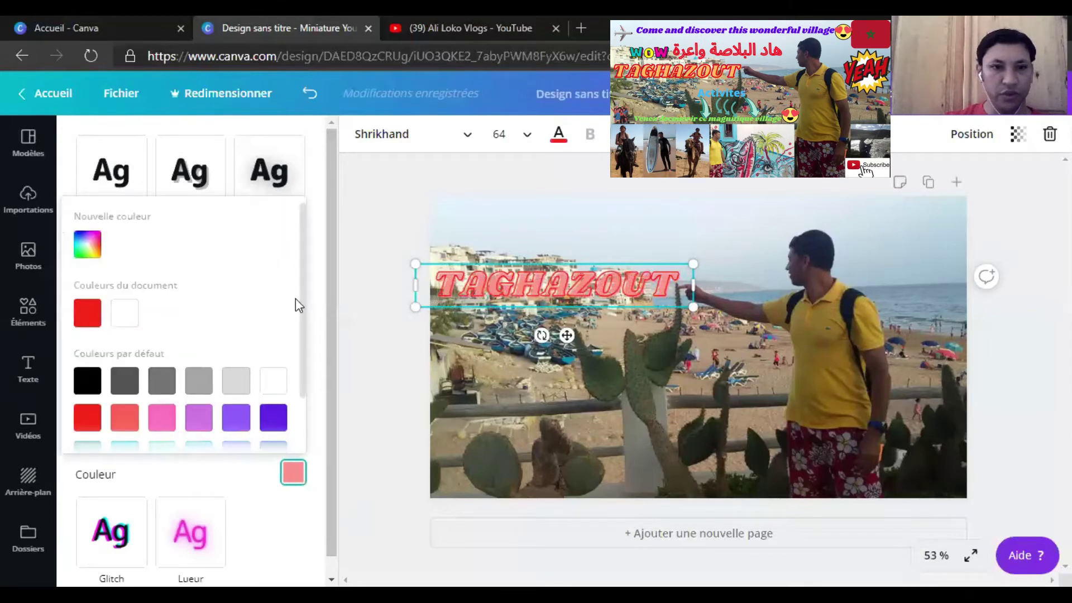
click(308, 324)
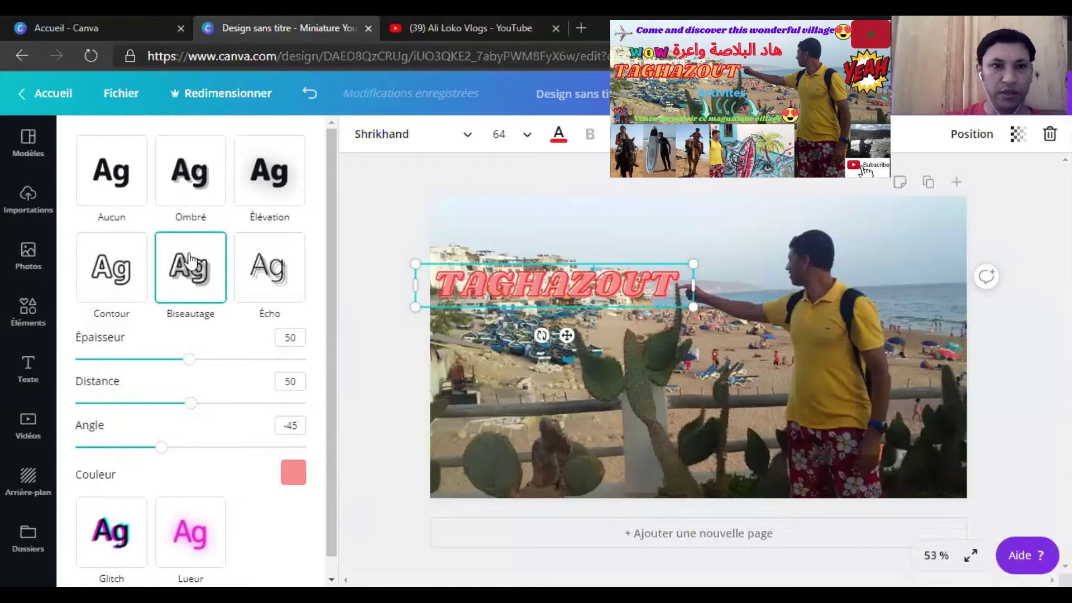
click(137, 187)
click(201, 274)
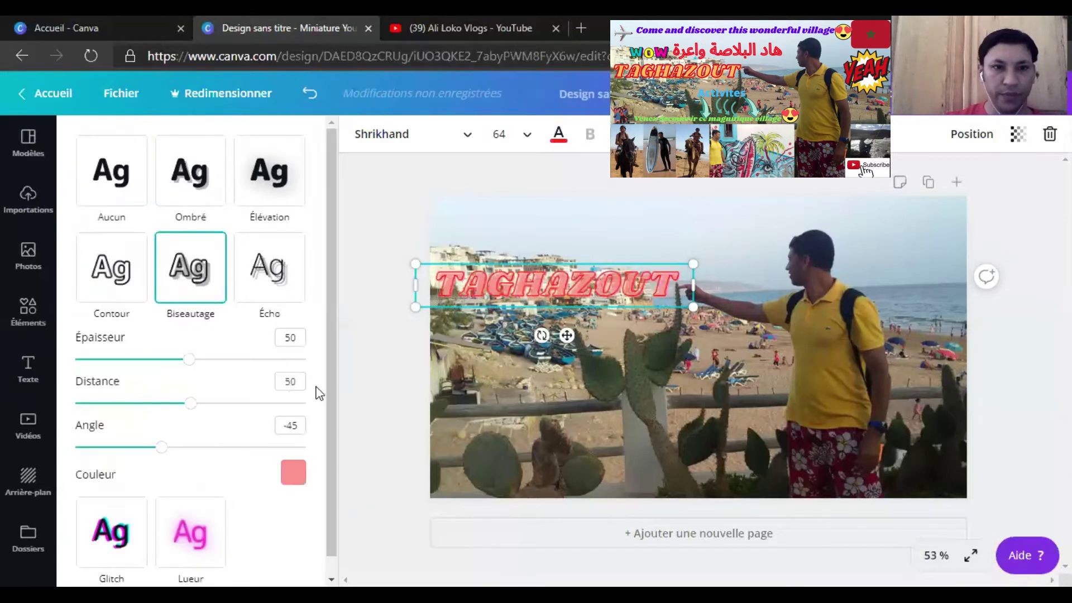
Step: Try yellow, light orange and red as the title's Biseautage effect colour, ending on red
click(293, 472)
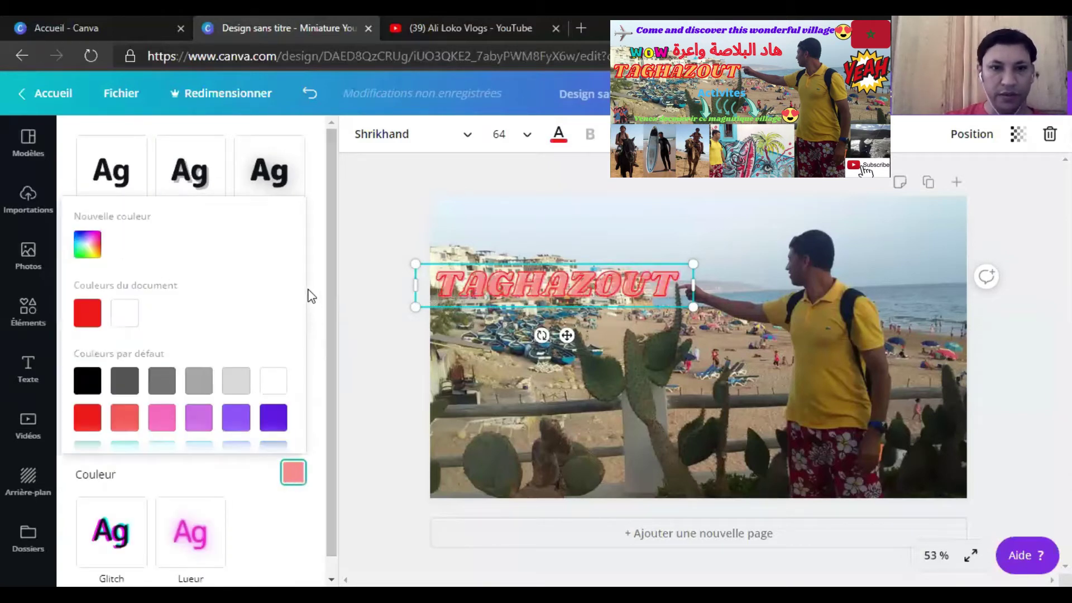
scroll(311, 335, down, 2)
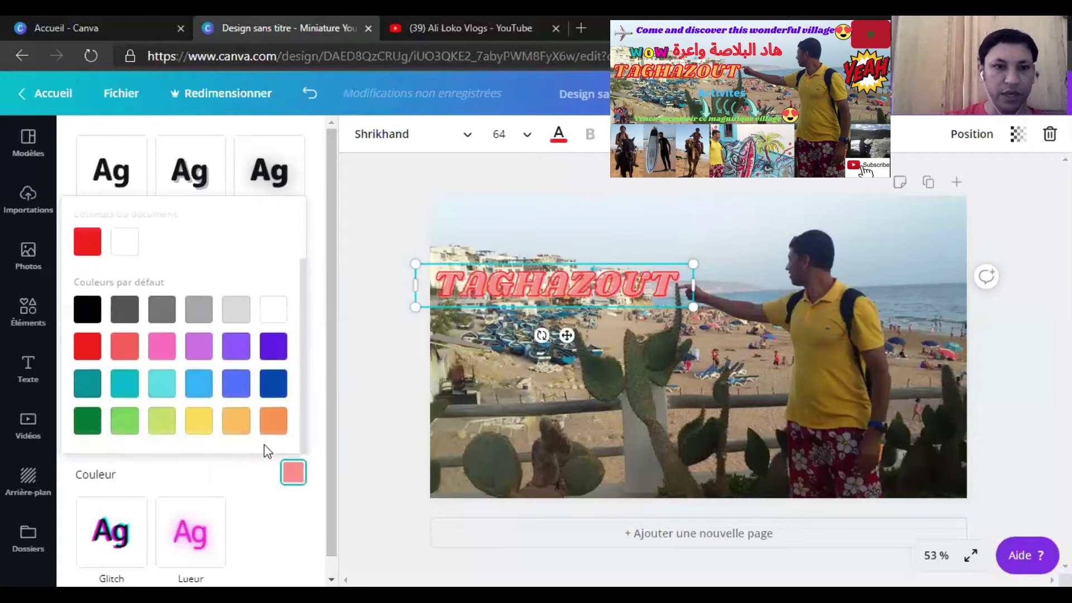
click(199, 422)
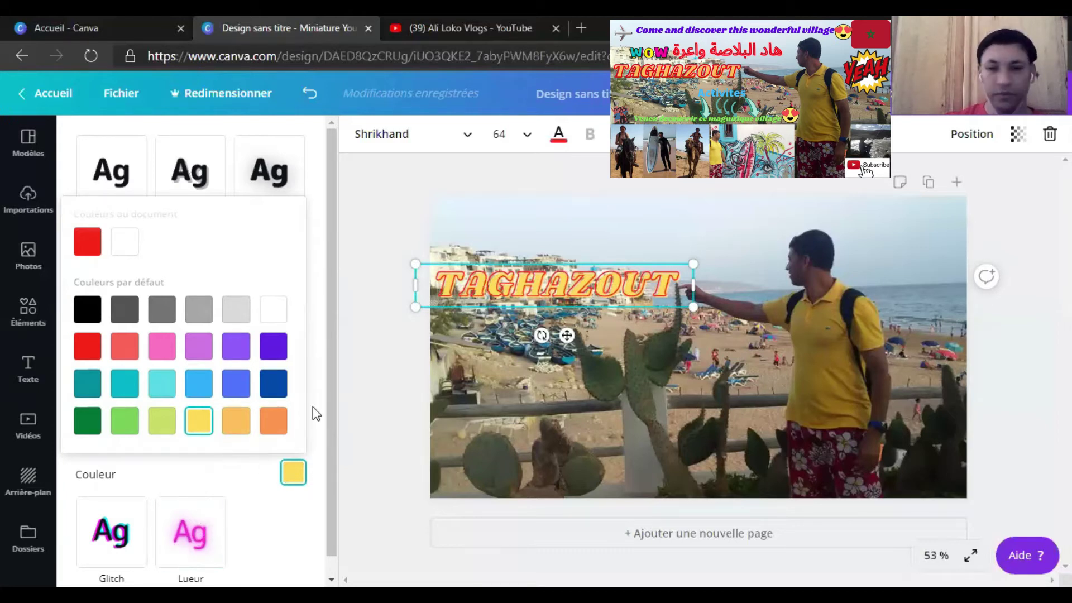
drag(303, 317, 322, 437)
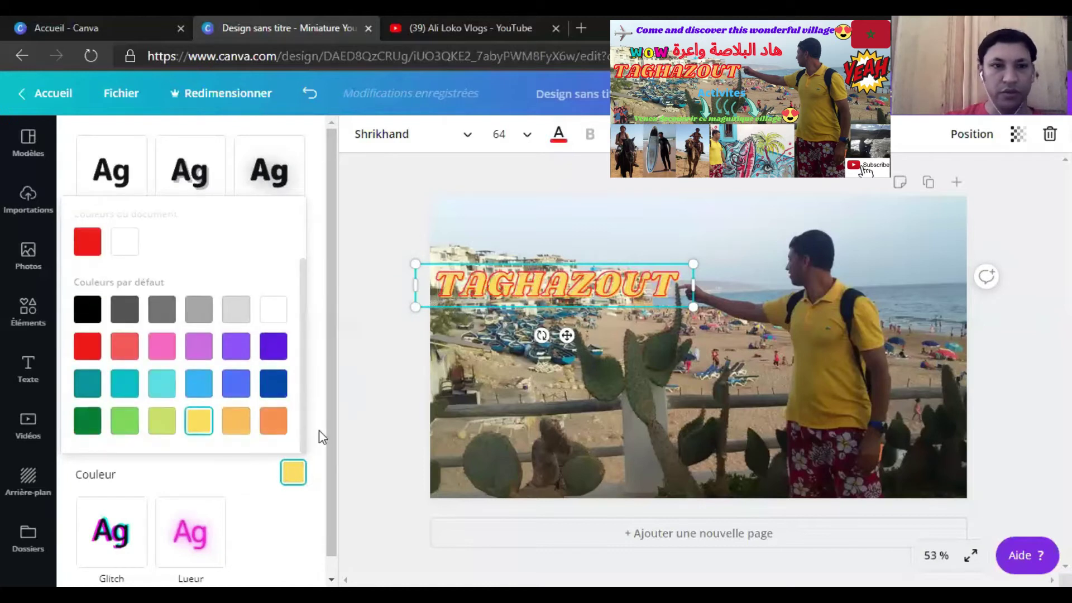
click(87, 242)
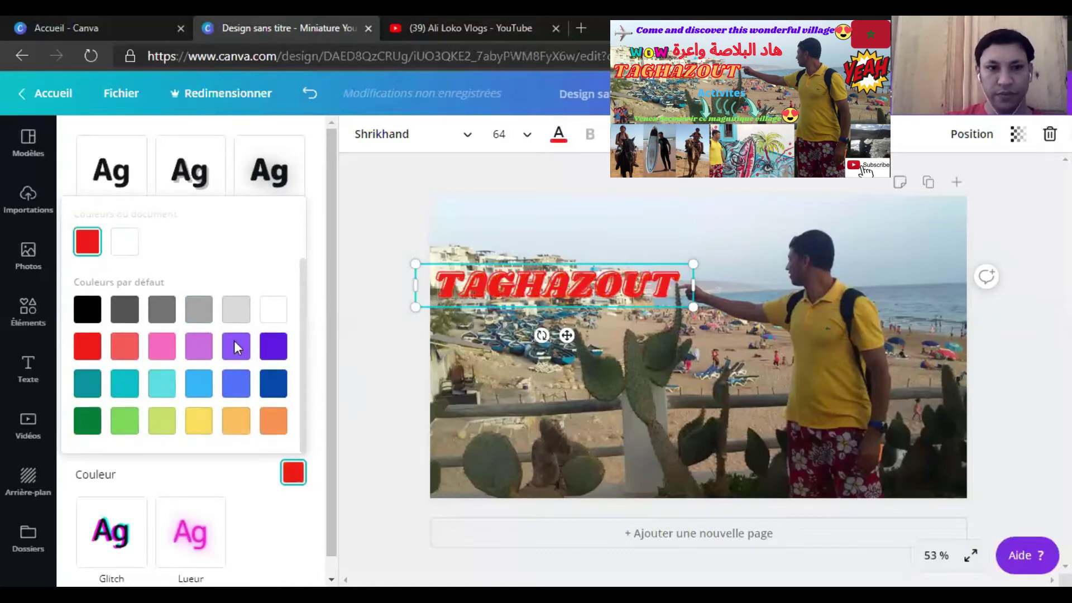
click(234, 423)
click(87, 242)
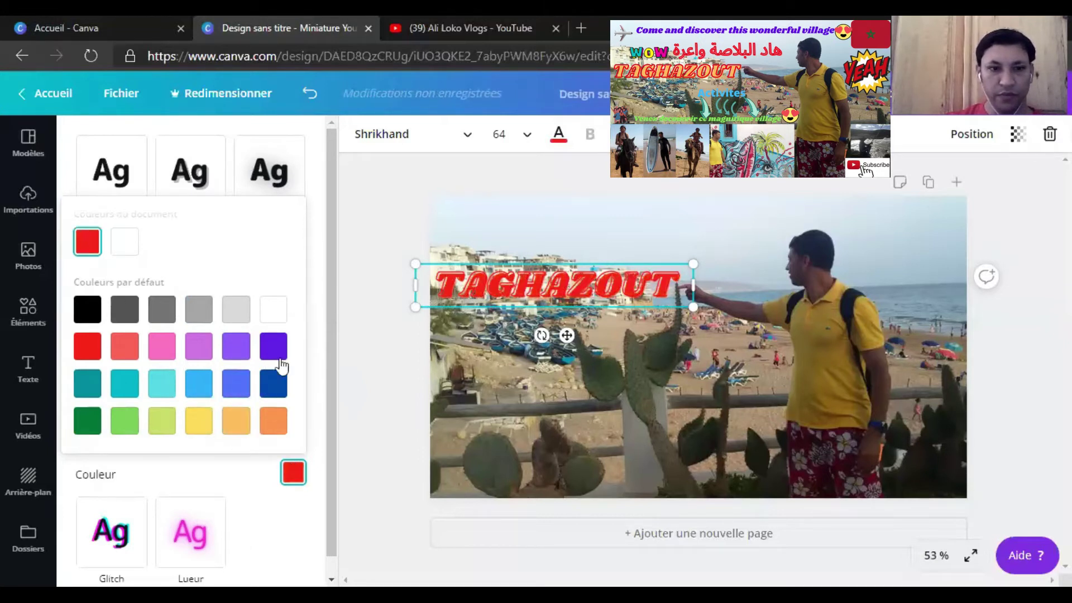
scroll(303, 273, up, 2)
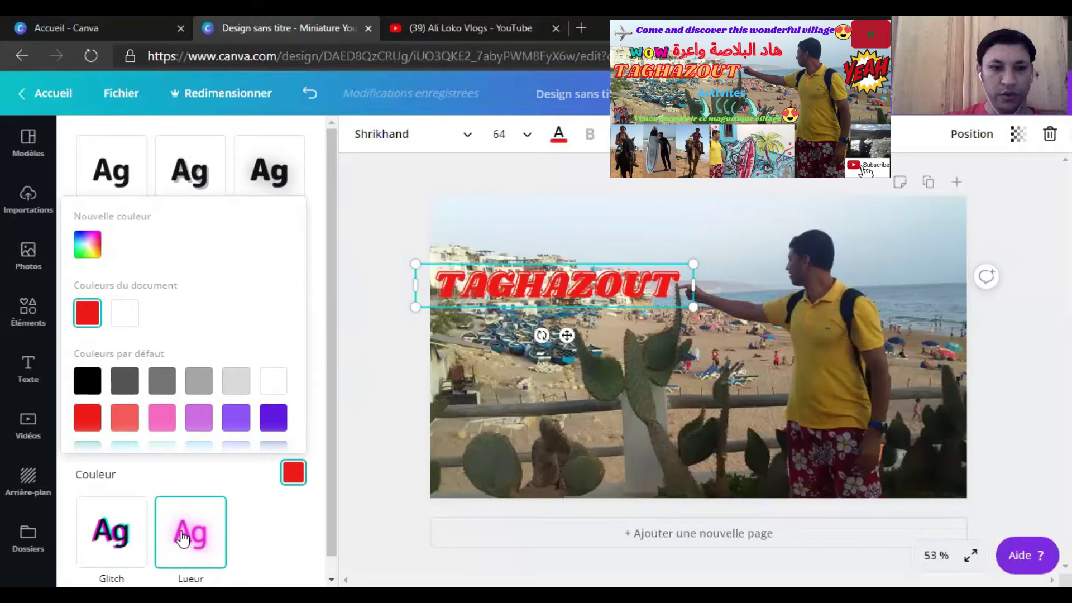
Step: Try the Lueur effect on the title, then Contour with a thickness of 72 and 54
click(186, 537)
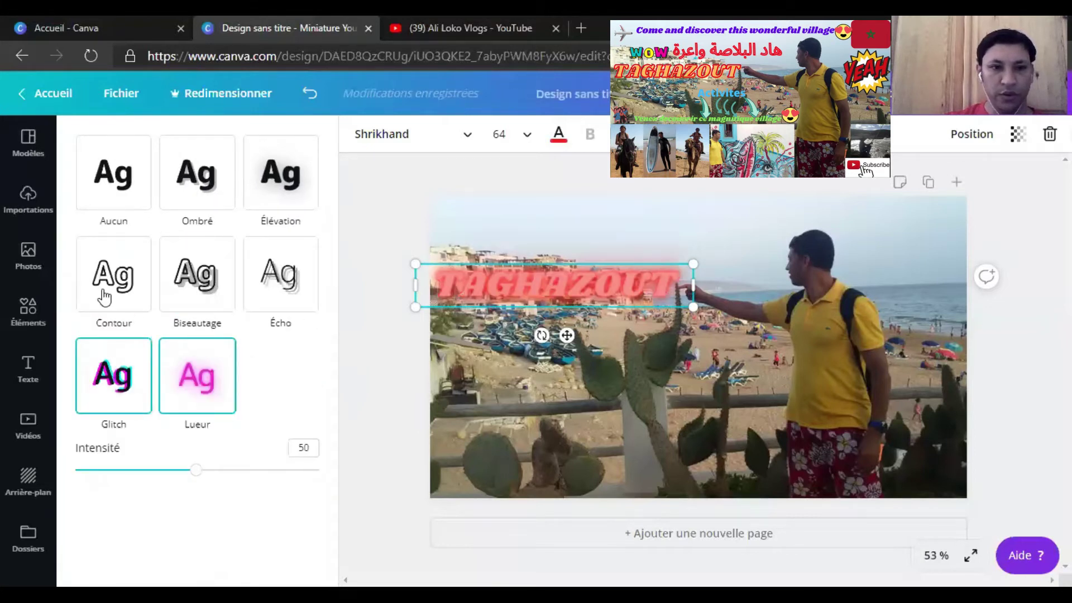
click(139, 295)
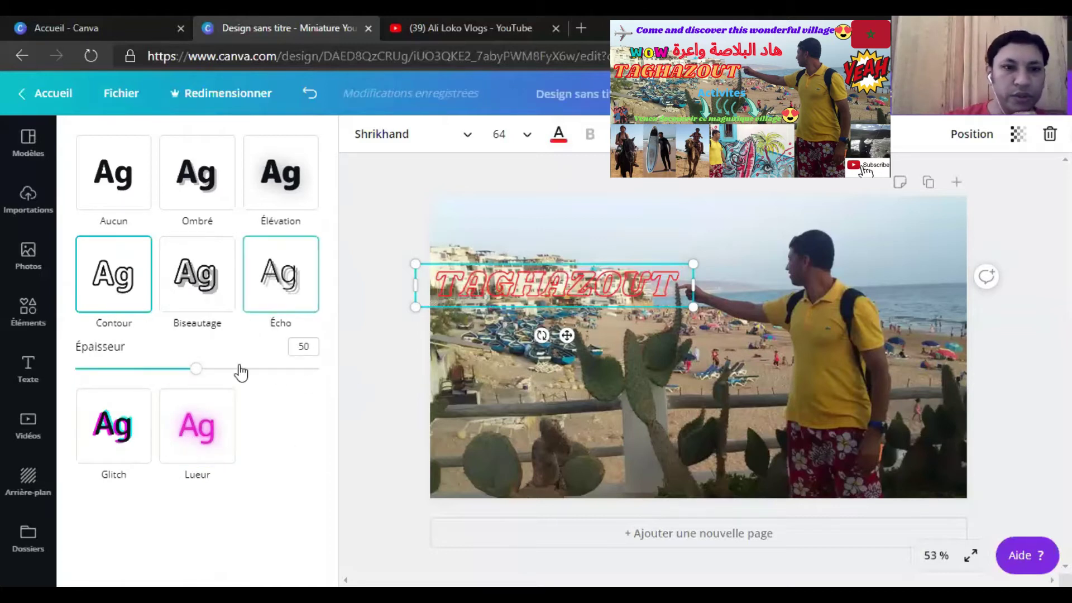
drag(195, 368, 250, 368)
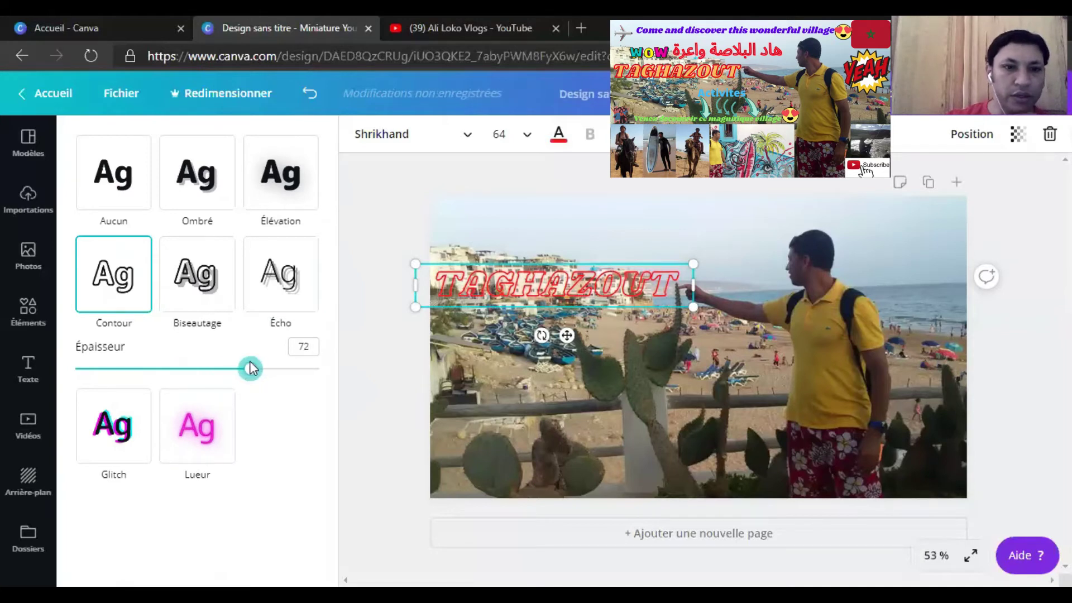
click(205, 371)
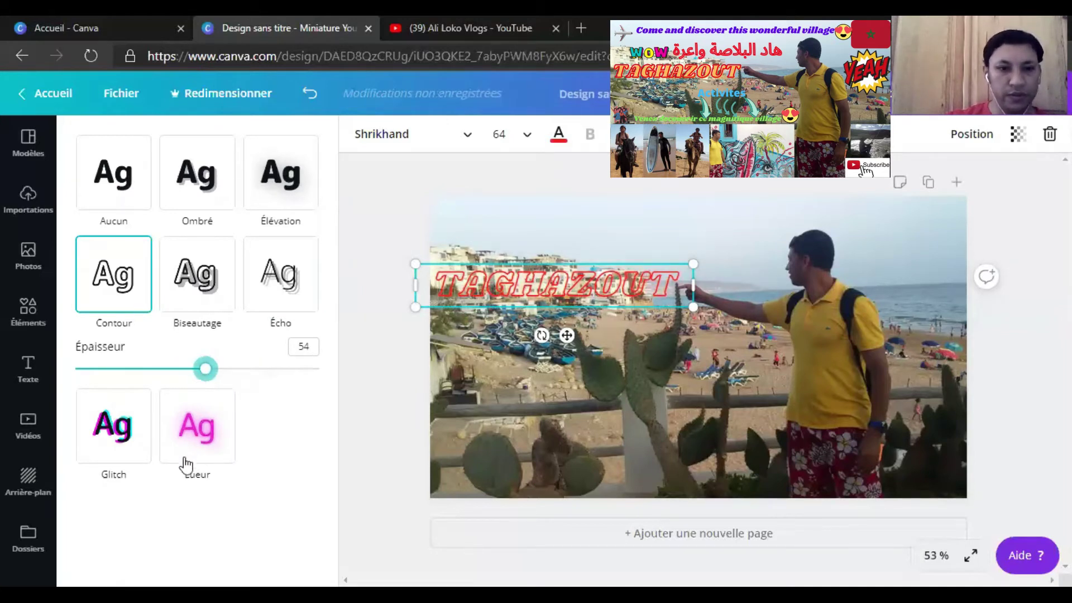
Step: Try the Glitch, Ombré and Élévation effects on the TAGHAZOUT title
click(132, 447)
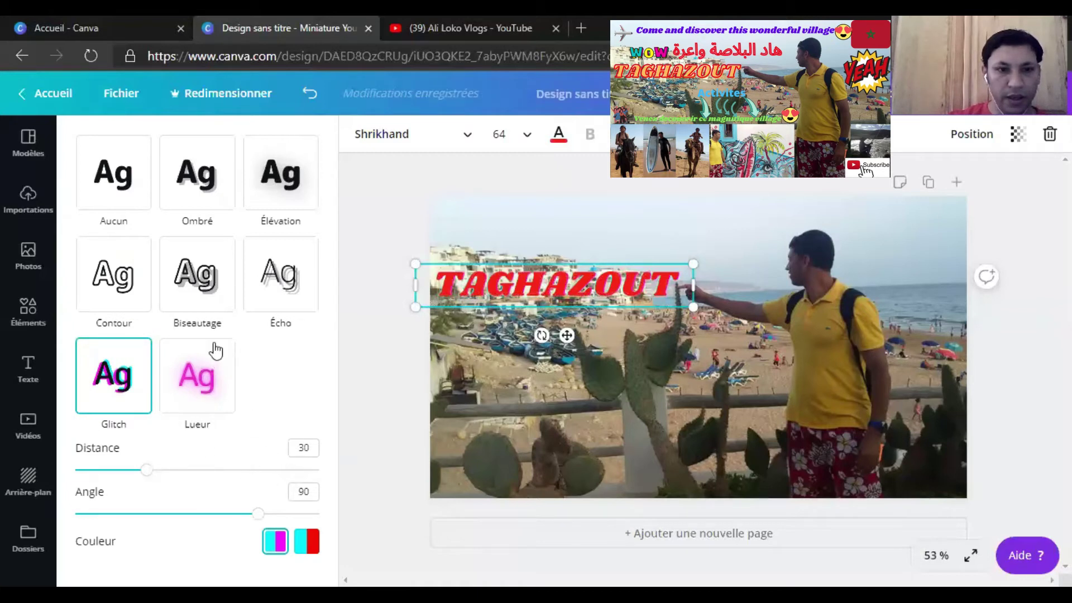
click(220, 162)
click(271, 170)
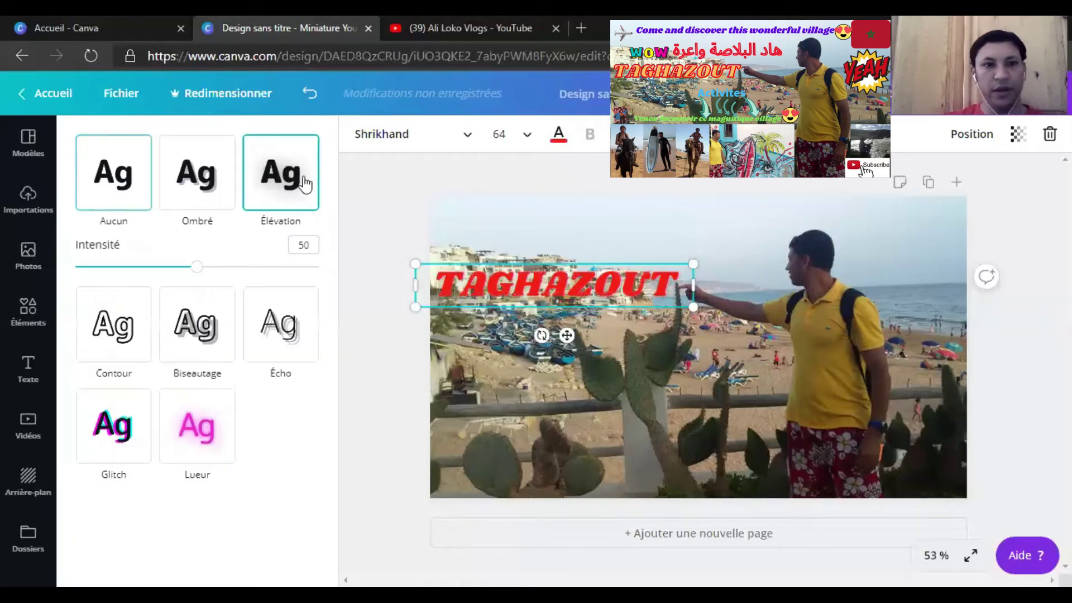
Step: Apply the Ombré effect to the TAGHAZOUT title with a yellow shadow colour
click(203, 219)
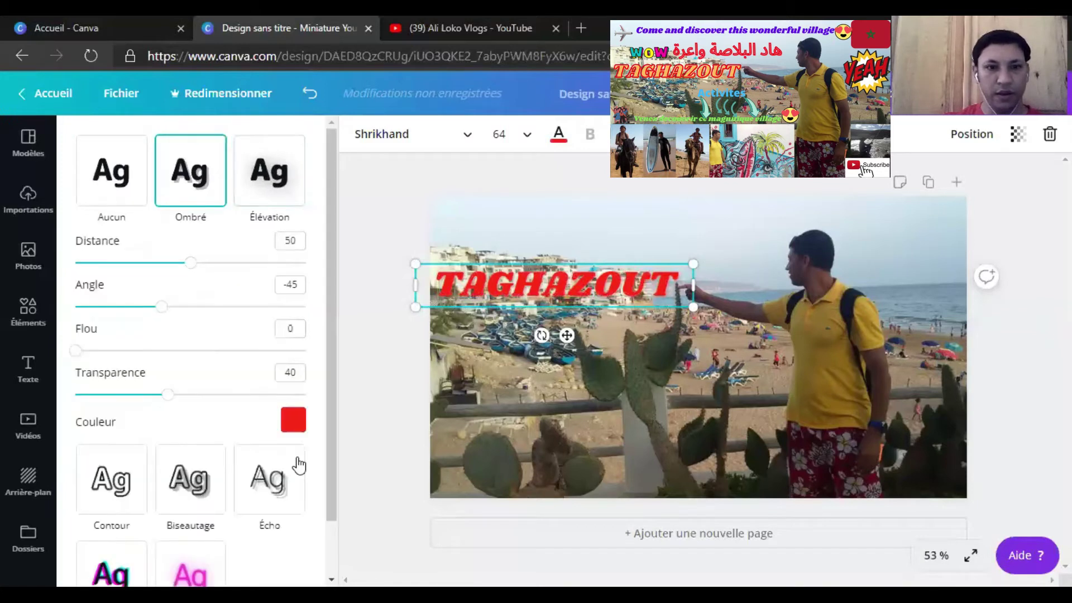
click(292, 419)
drag(302, 261, 299, 378)
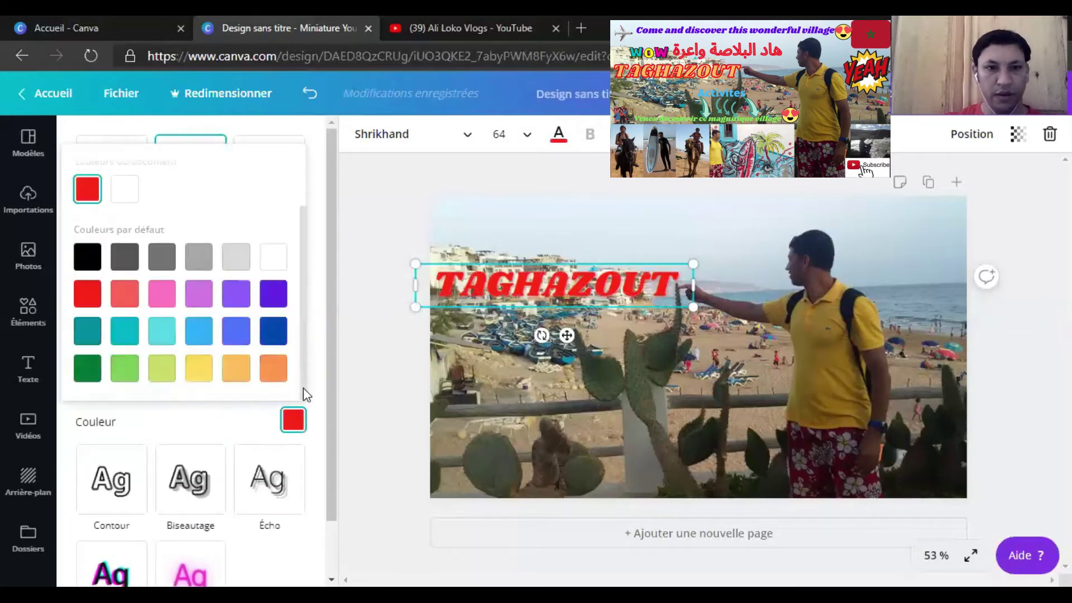
click(198, 373)
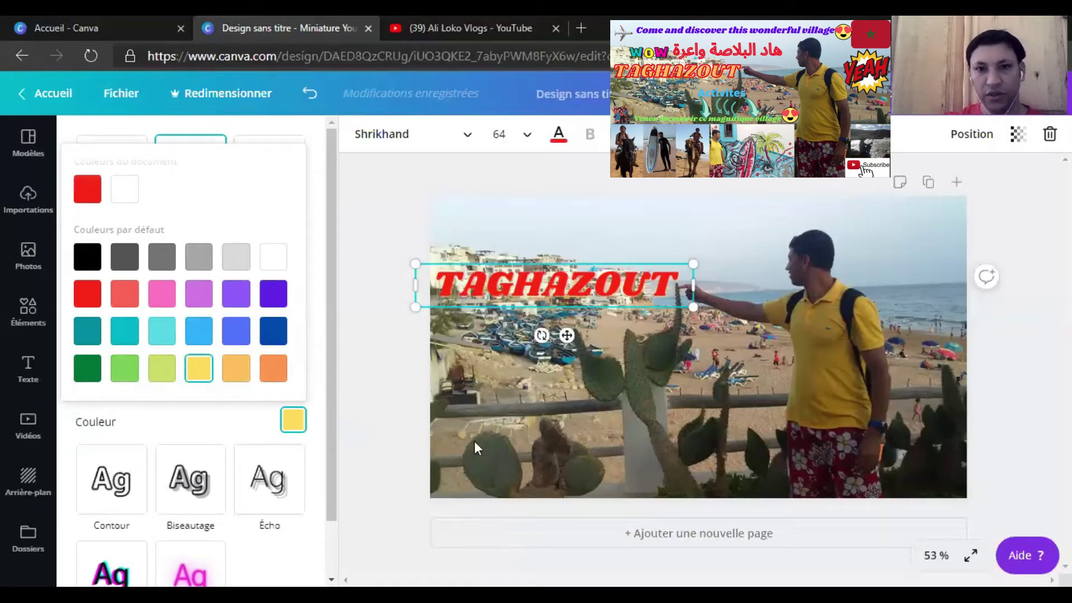
scroll(328, 524, down, 2)
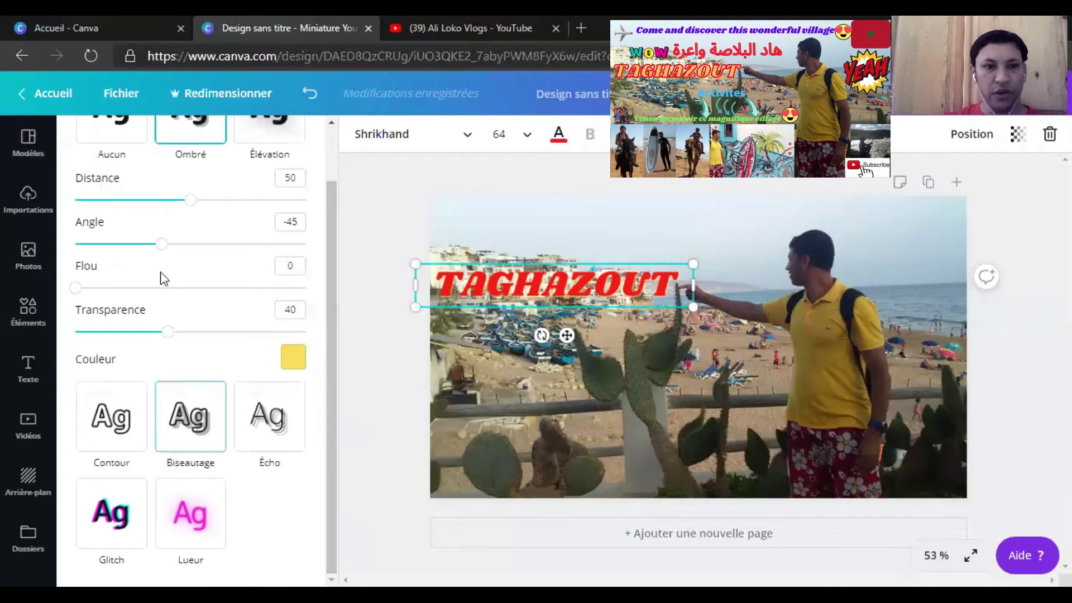
scroll(167, 268, up, 1)
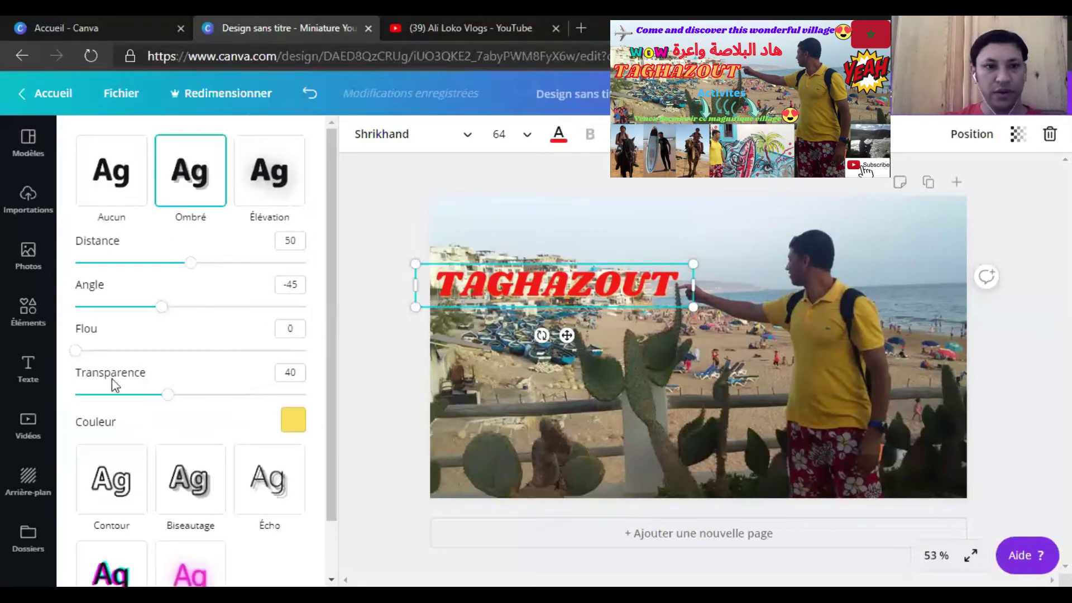
Step: Adjust the title's Ombré shadow to distance 49, angle 42 and transparency 34
drag(190, 266, 222, 276)
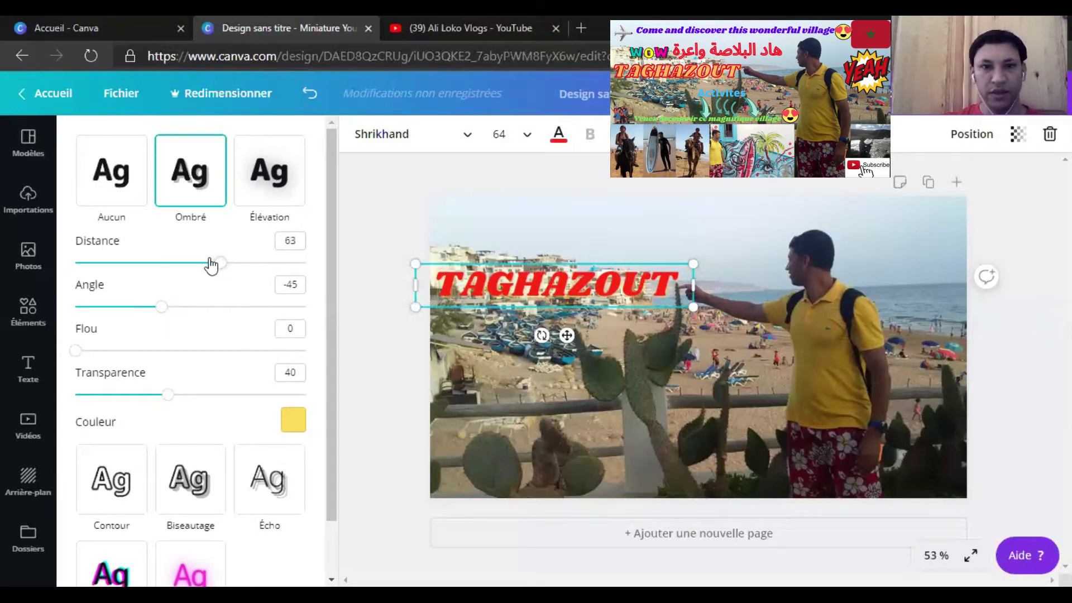
drag(168, 309, 200, 311)
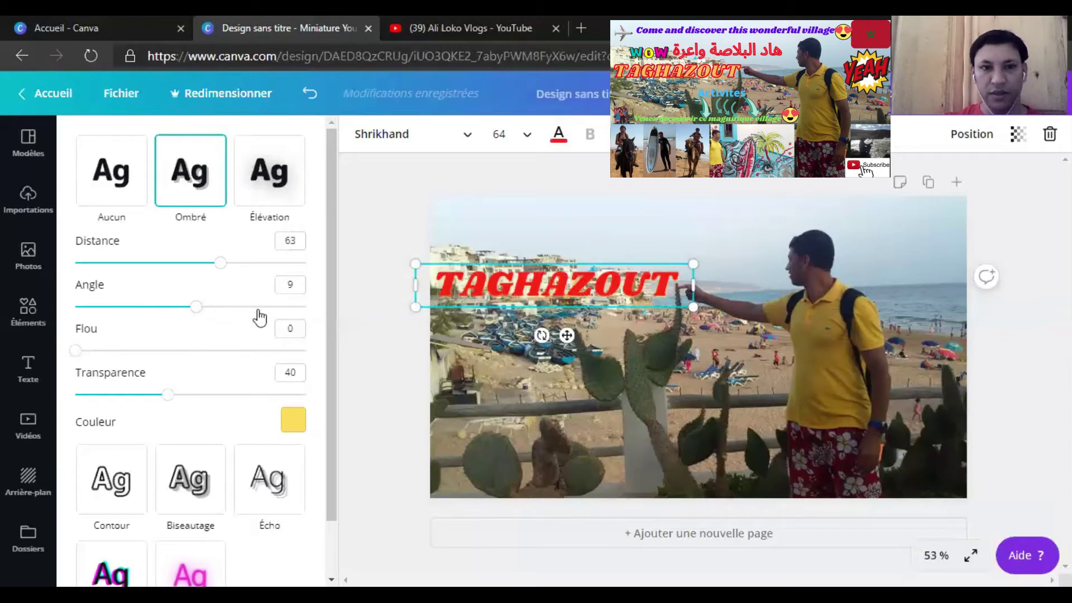
click(261, 308)
drag(199, 403, 239, 402)
click(167, 395)
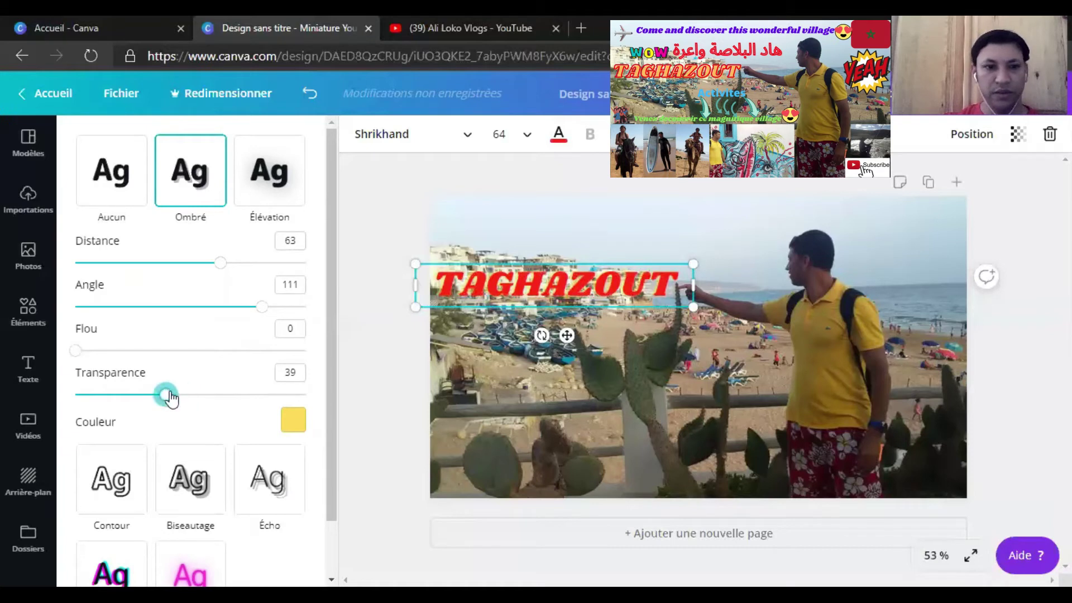
drag(167, 395, 154, 394)
drag(250, 311, 216, 311)
drag(200, 271, 188, 270)
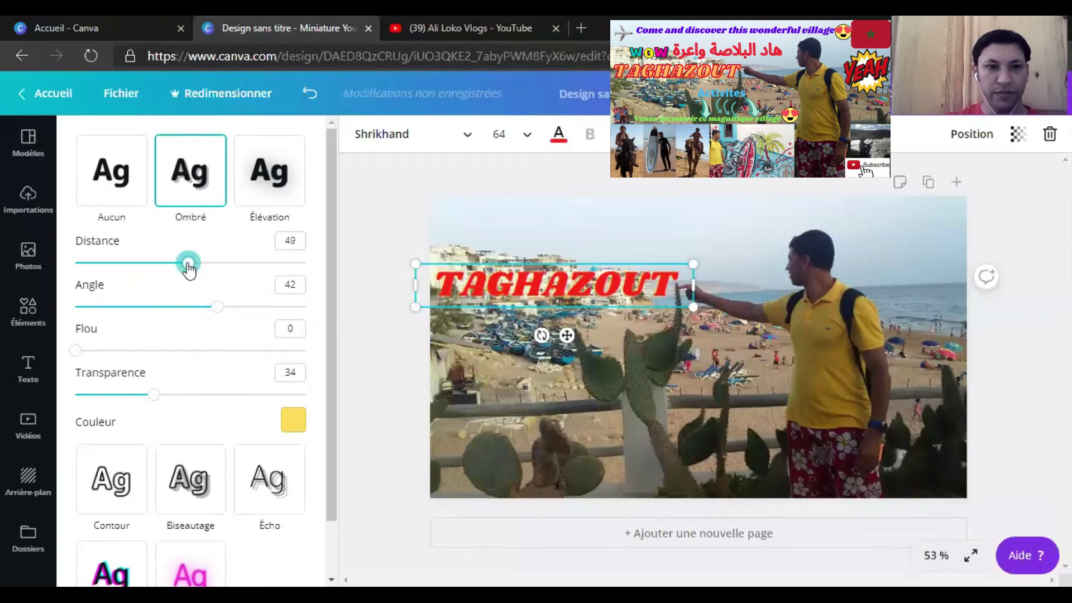
drag(330, 298, 359, 136)
Step: Compare the Biseautage, Lueur, Glitch and Ombré effects on the TAGHAZOUT title and settle on no effect (Aucun)
click(168, 490)
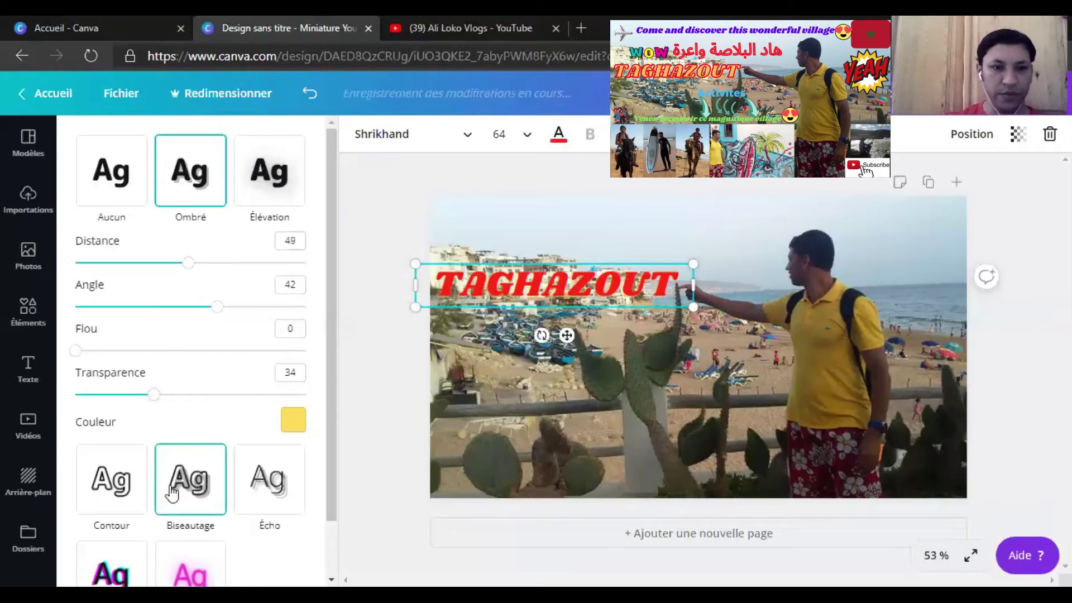
click(189, 534)
click(146, 391)
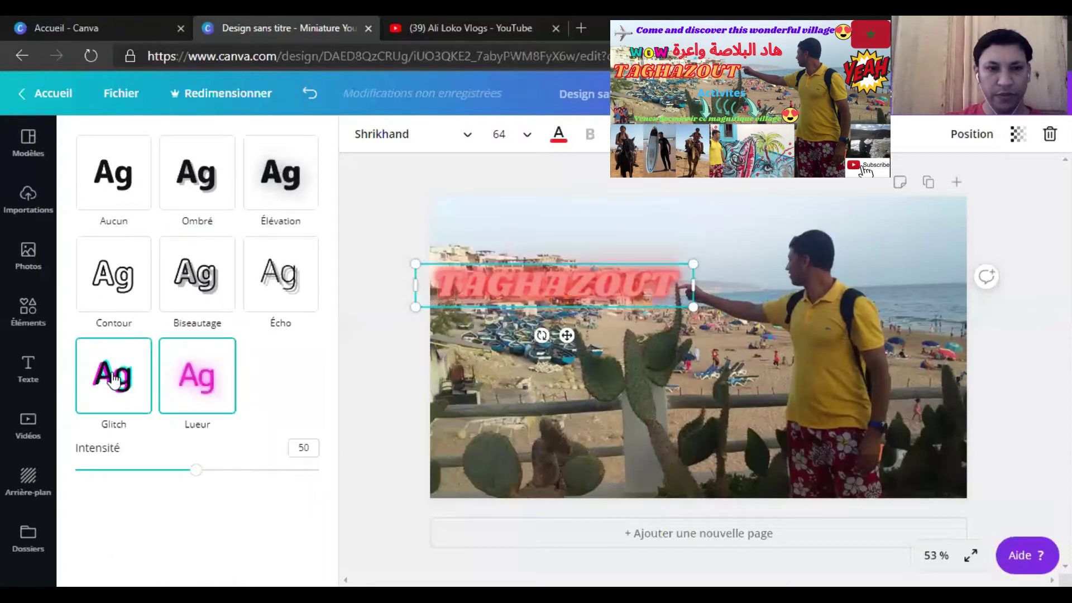
click(207, 282)
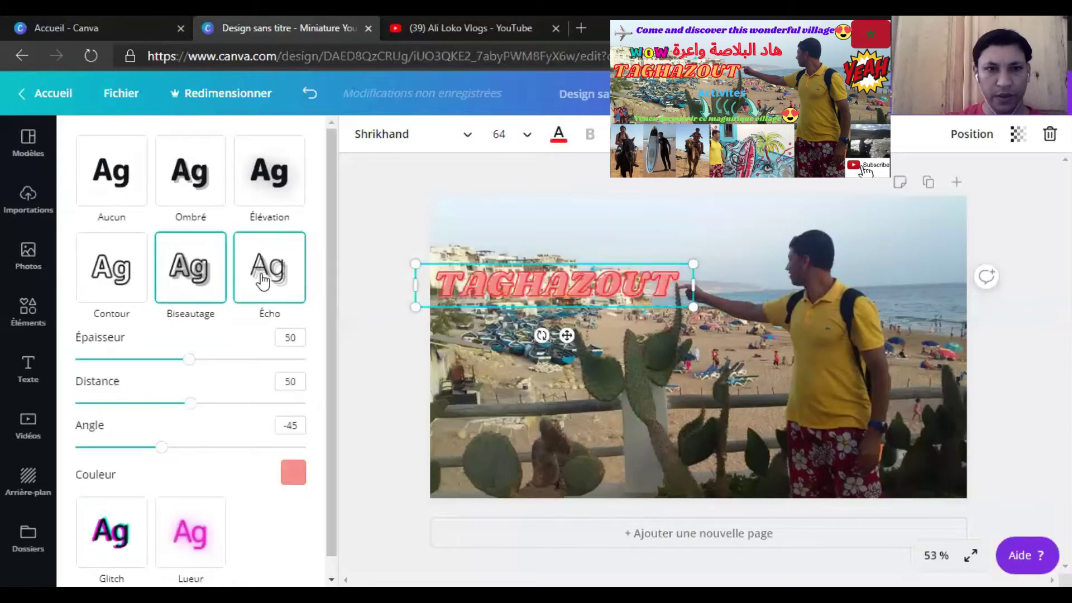
click(190, 176)
click(130, 185)
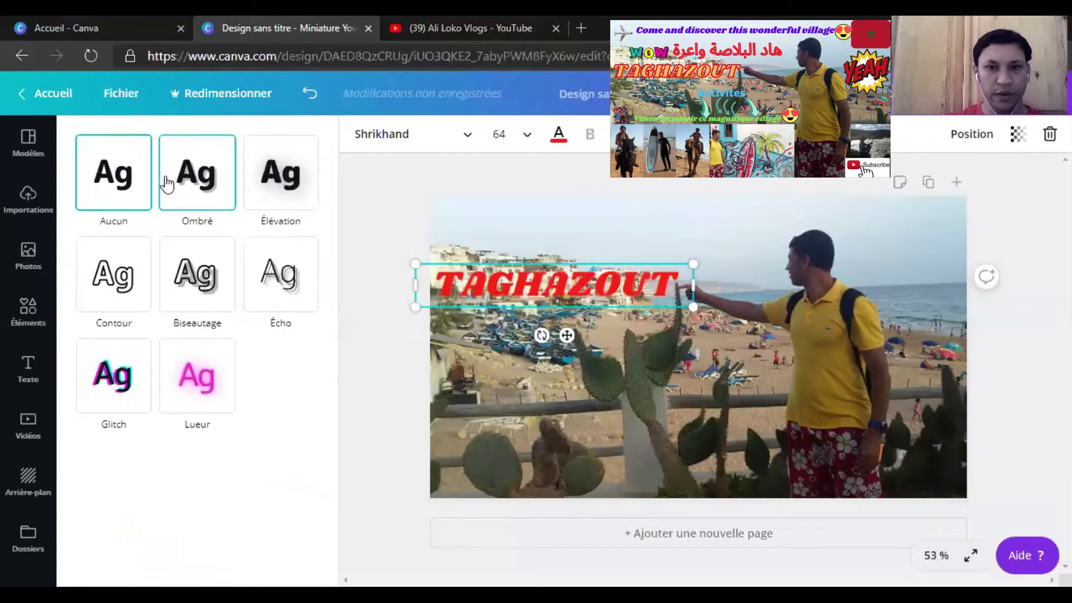
Step: Try the Élévation effect on the TAGHAZOUT title, then the Contour effect with the text coloured yellow
click(280, 173)
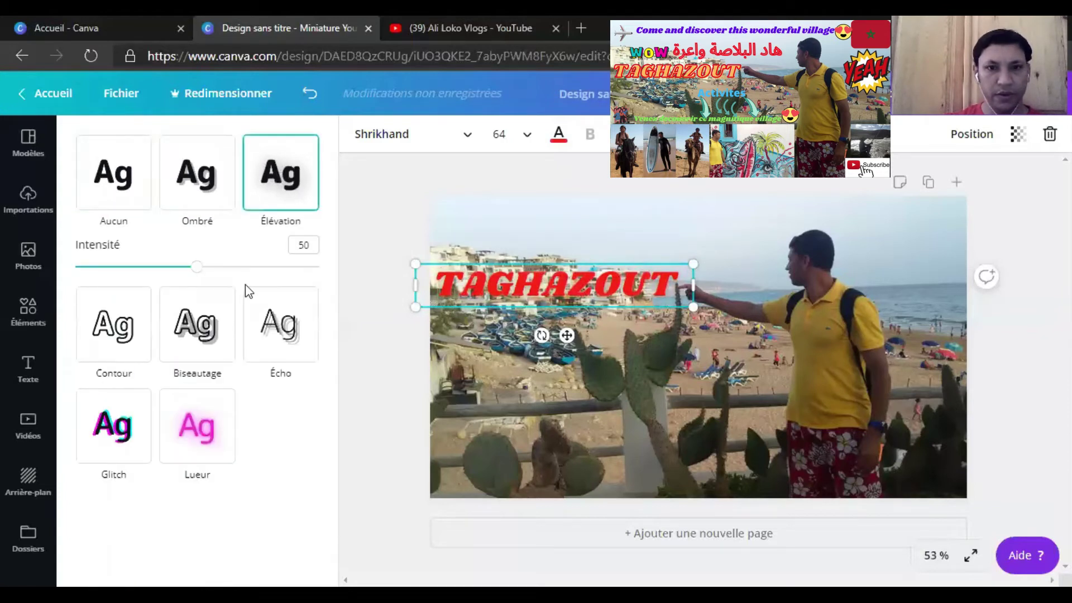
click(111, 330)
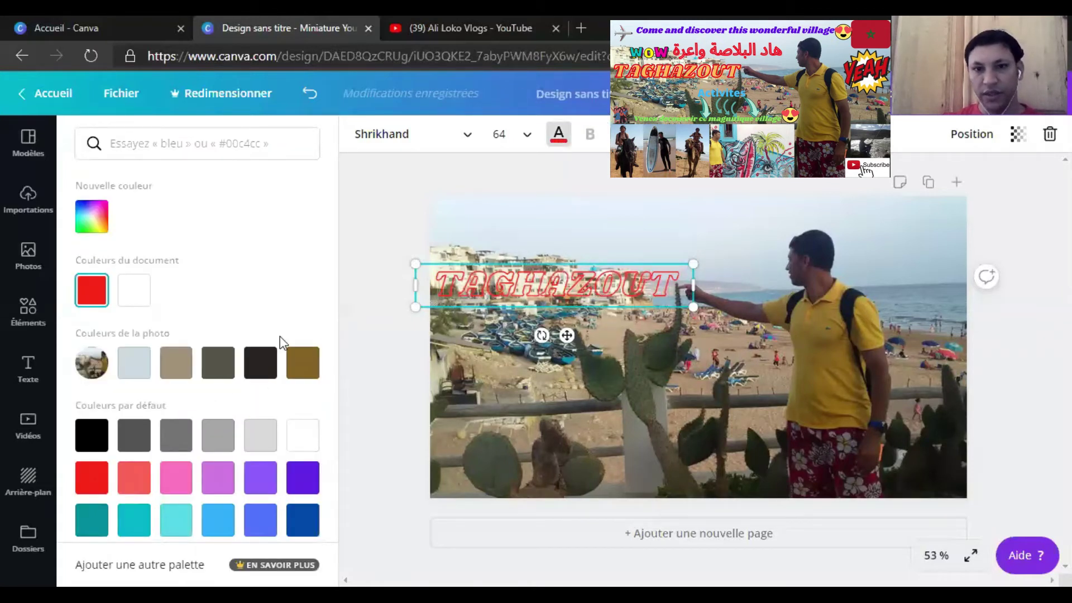
scroll(313, 391, down, 1)
click(212, 514)
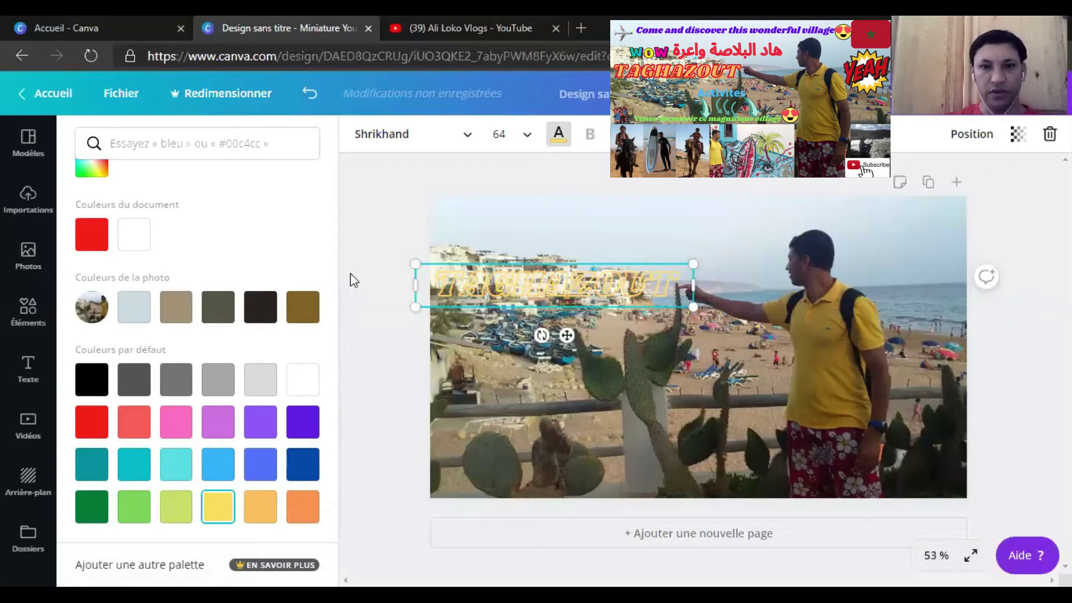
key(Escape)
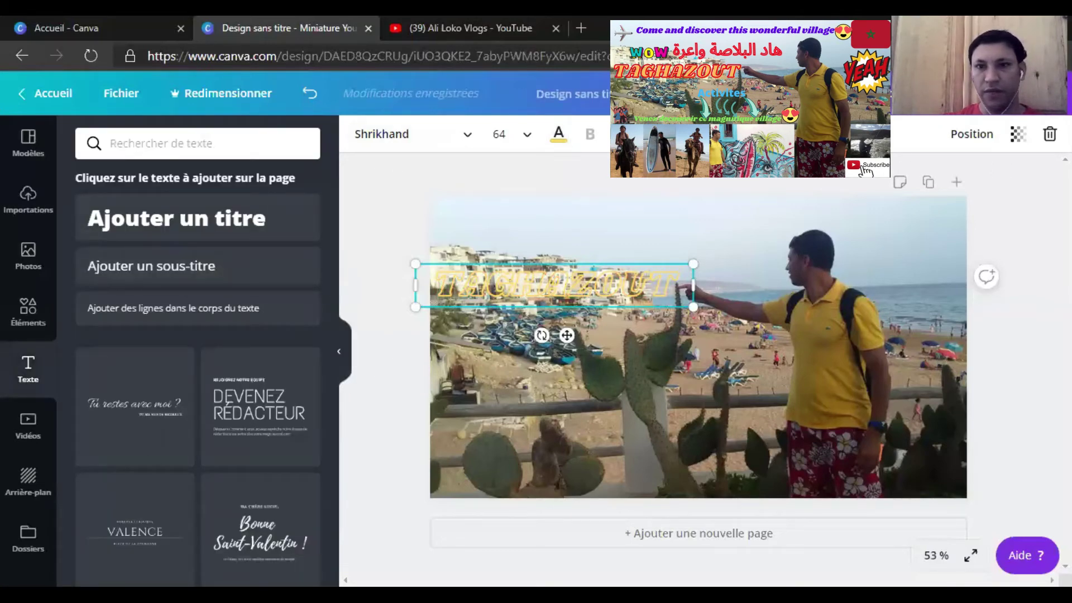
Step: Apply the Glitch effect to the TAGHAZOUT title with the cyan-and-red colour pair and set the text colour to red
click(810, 134)
click(127, 428)
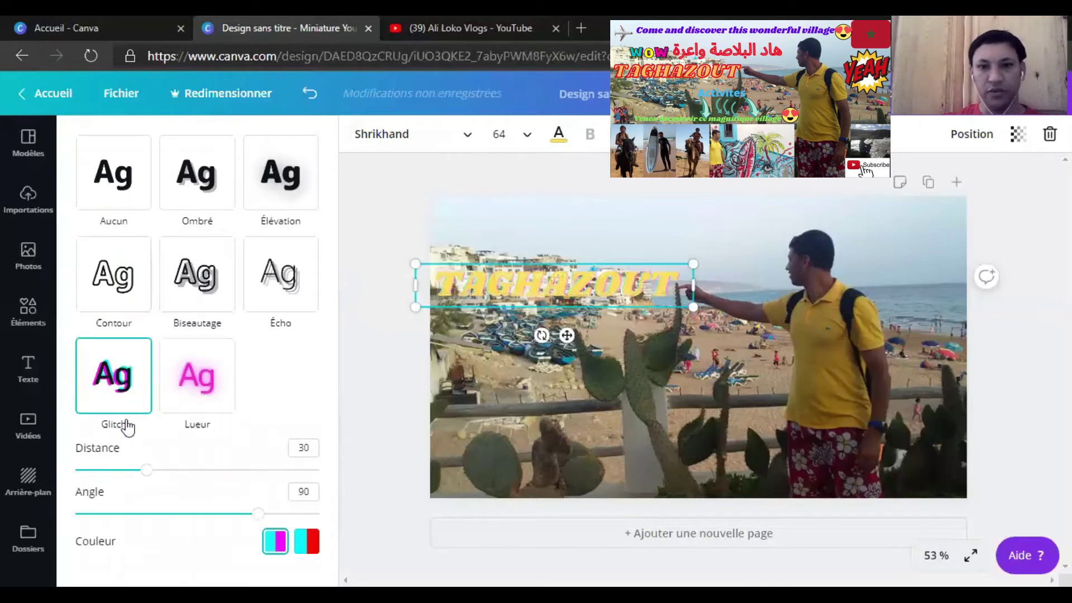
click(305, 542)
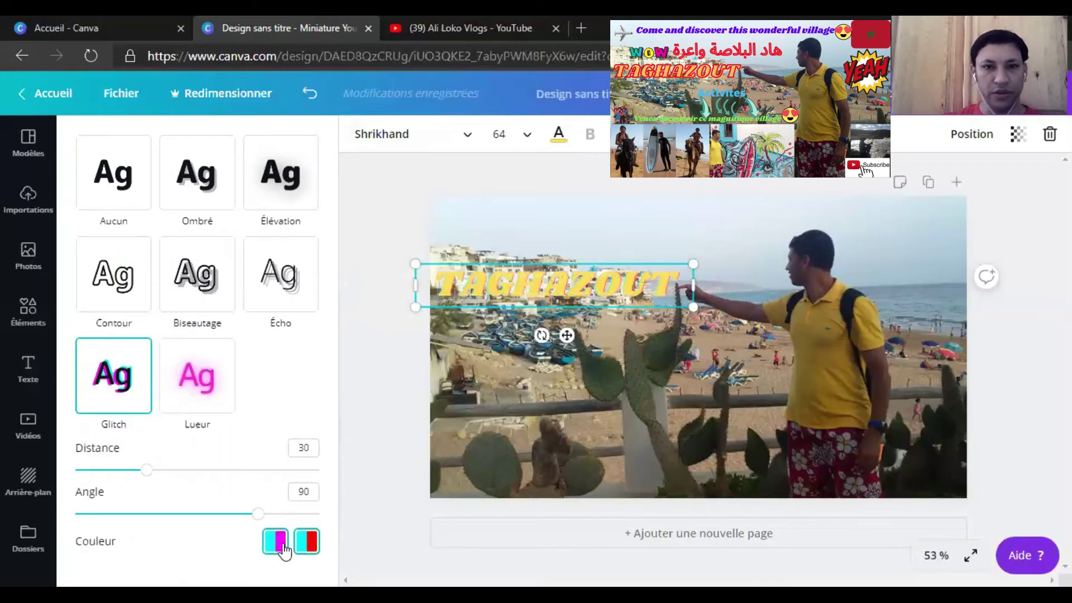
click(559, 135)
click(107, 475)
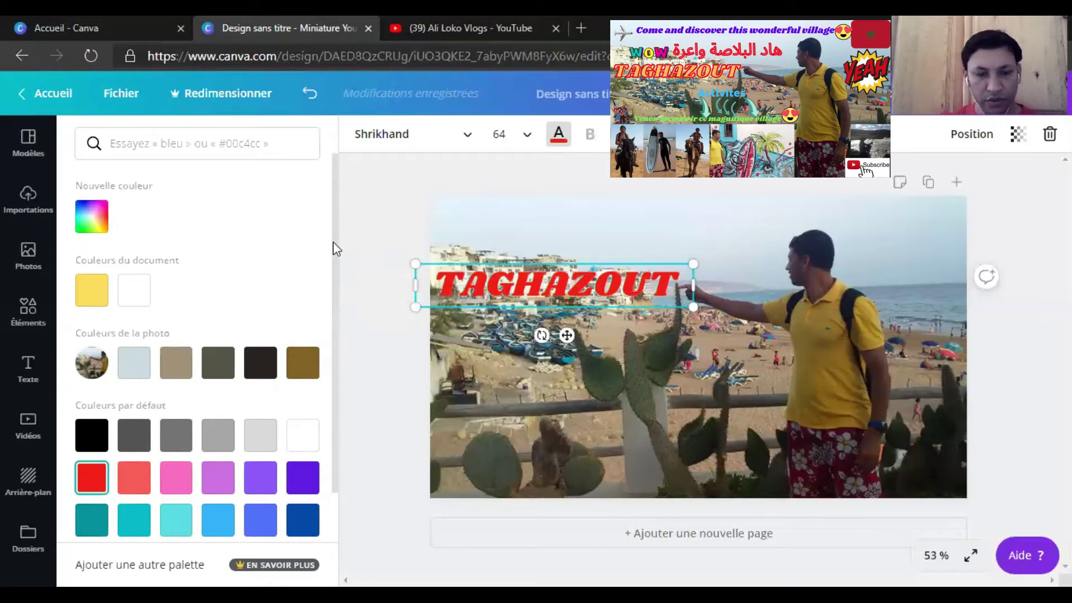
click(365, 521)
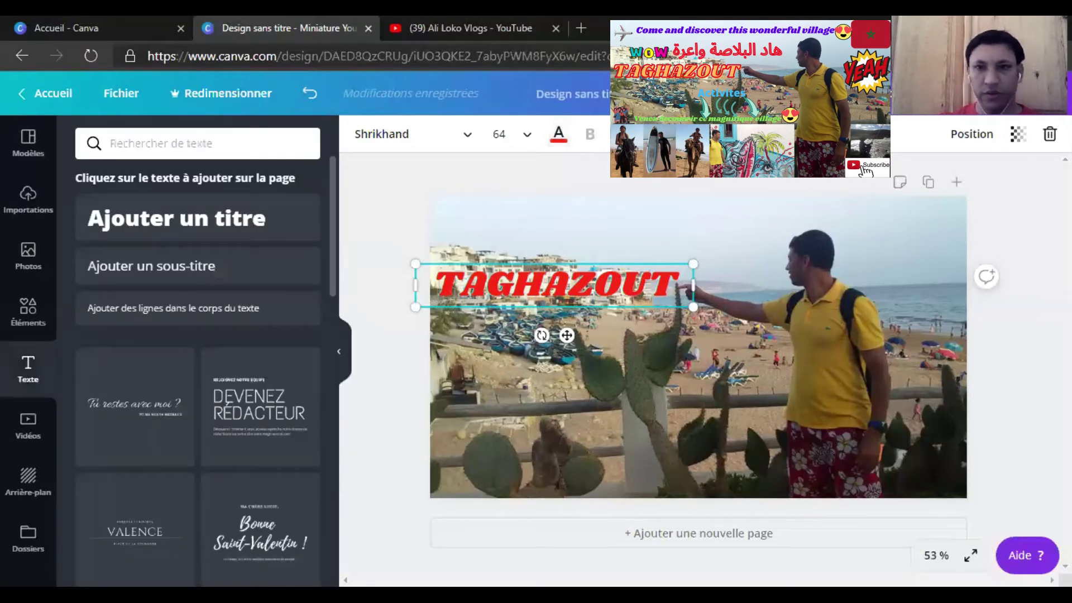
Step: Try the Lueur and Contour effects on the red TAGHAZOUT title
click(821, 134)
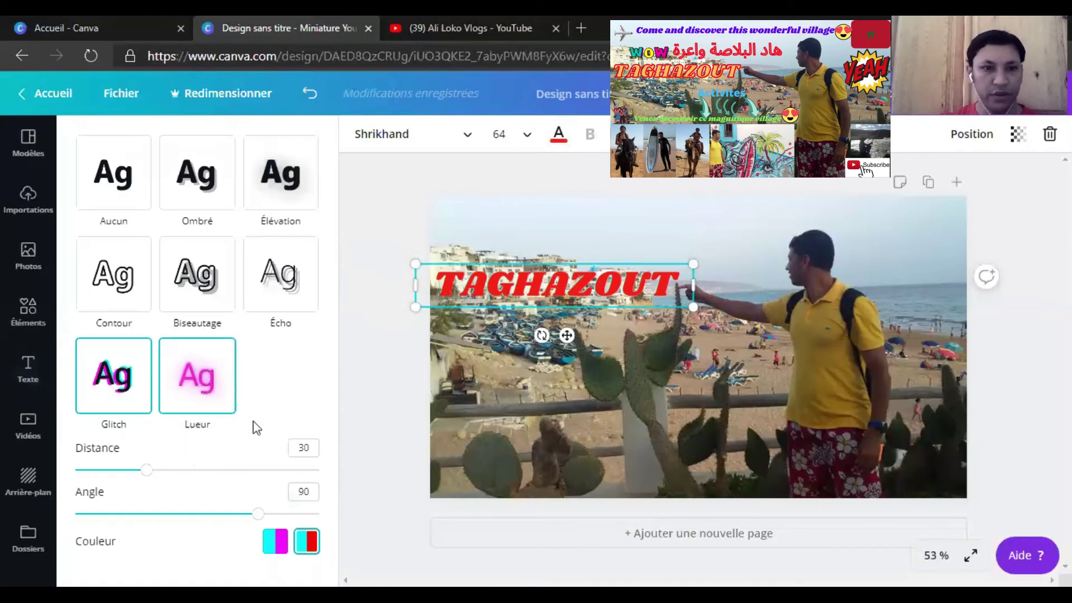
click(198, 383)
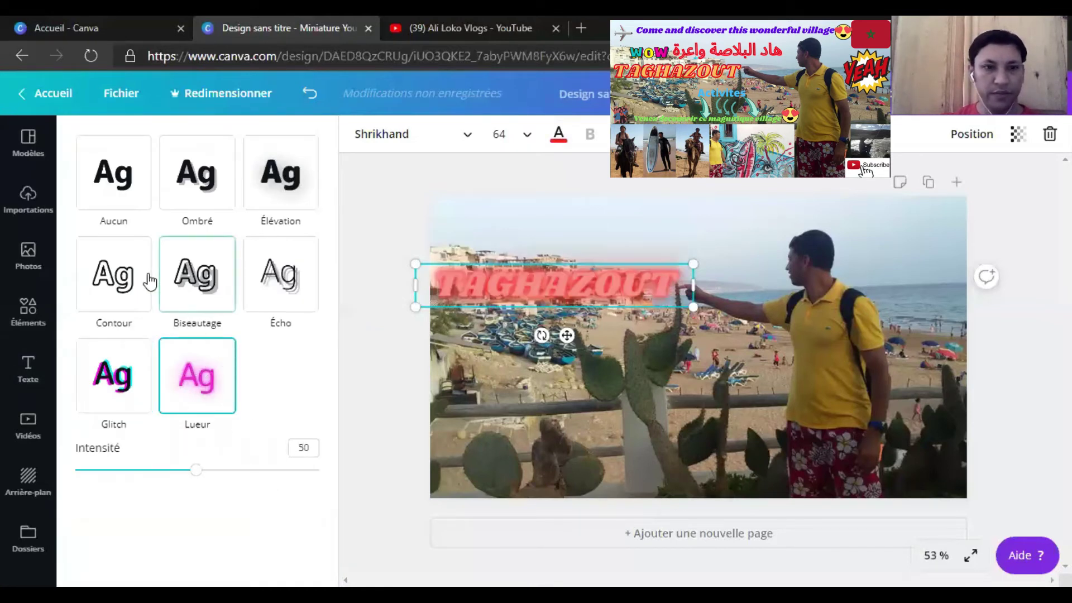
click(150, 282)
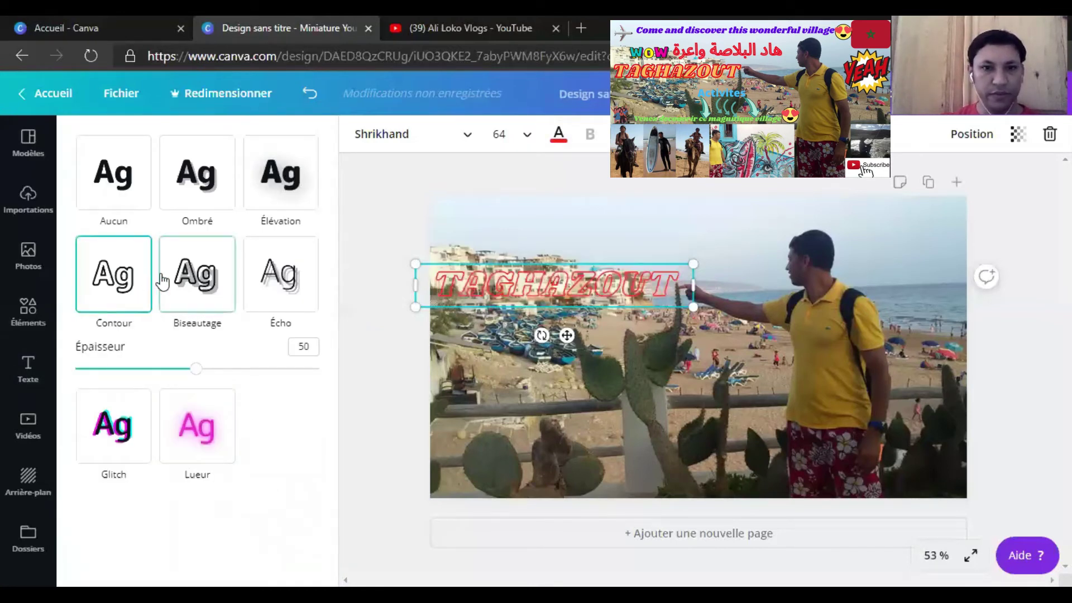
Step: Apply the Biseautage effect to the TAGHAZOUT title and try yellow and then red as its effect colour
click(205, 278)
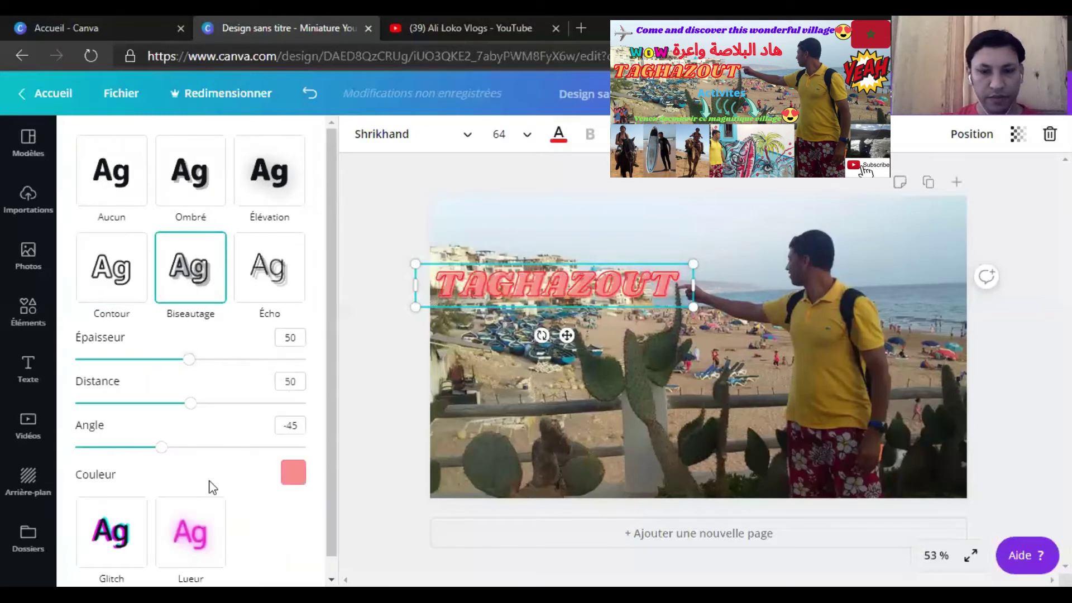
click(293, 473)
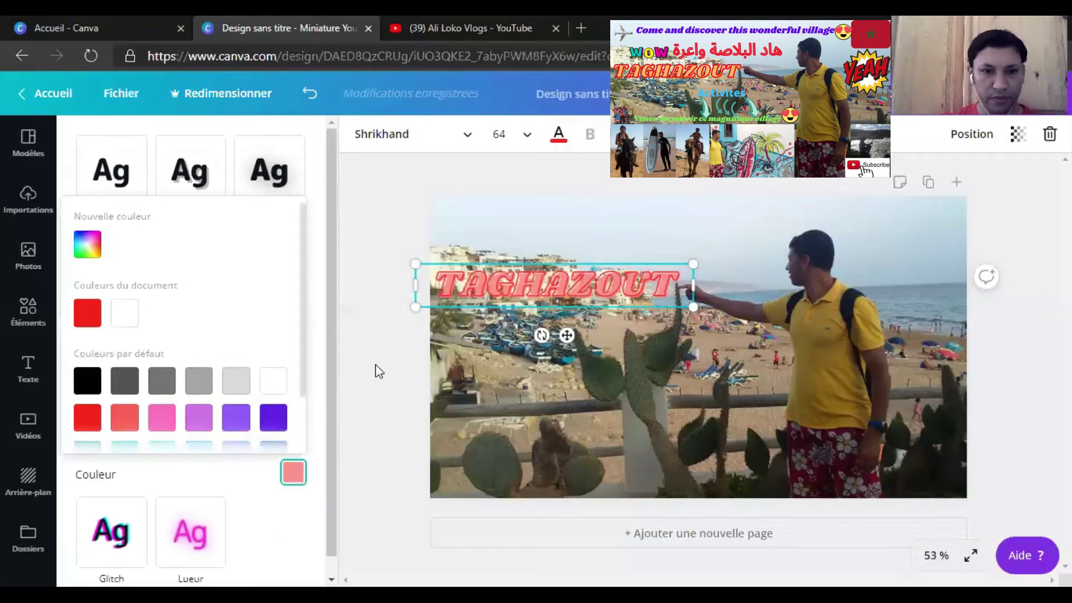
scroll(304, 335, down, 2)
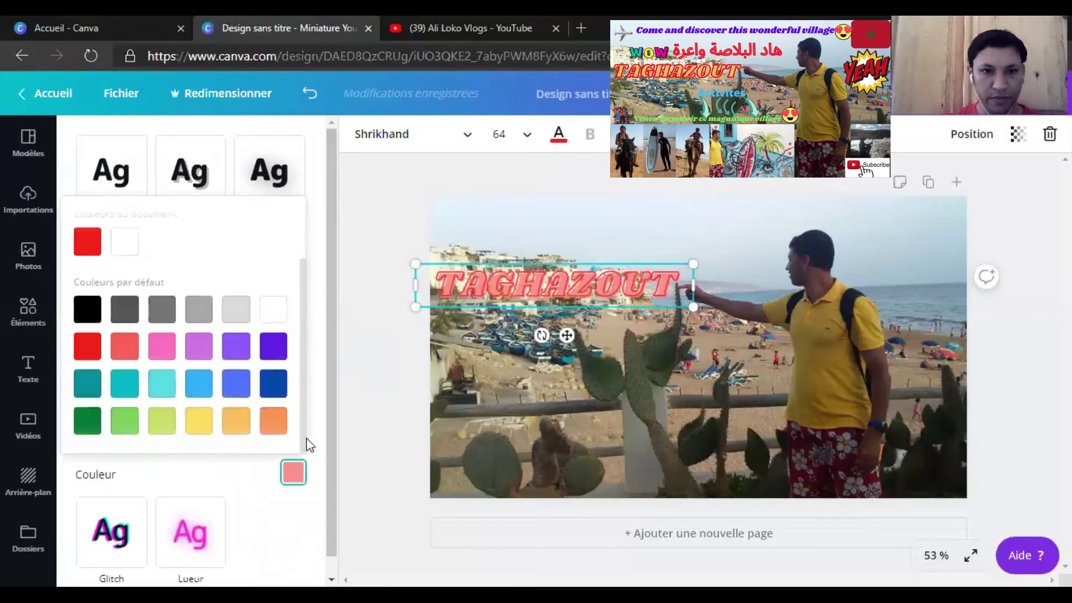
click(205, 429)
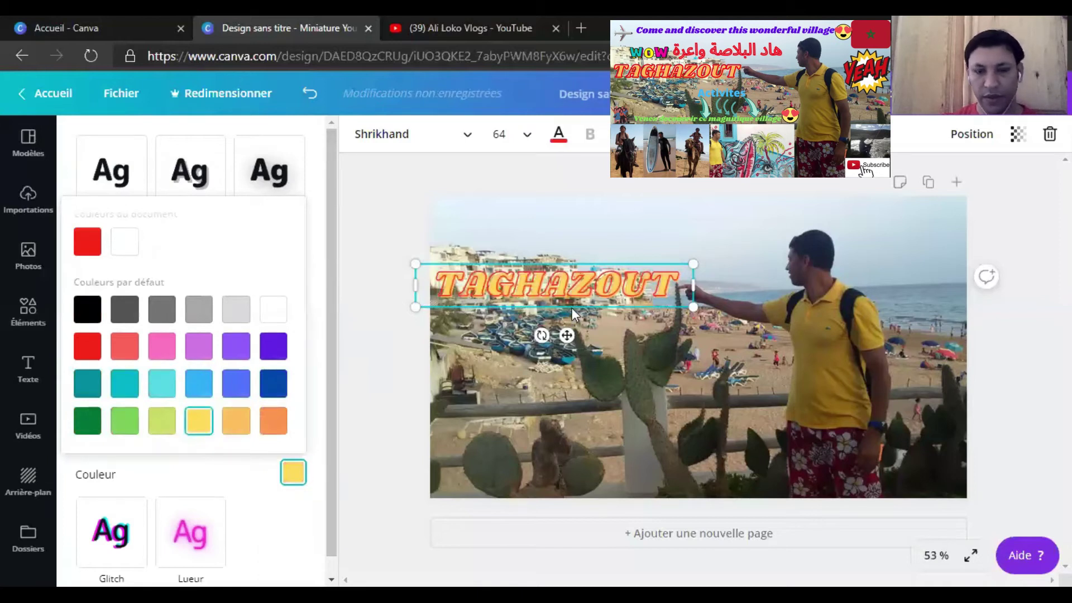
click(86, 344)
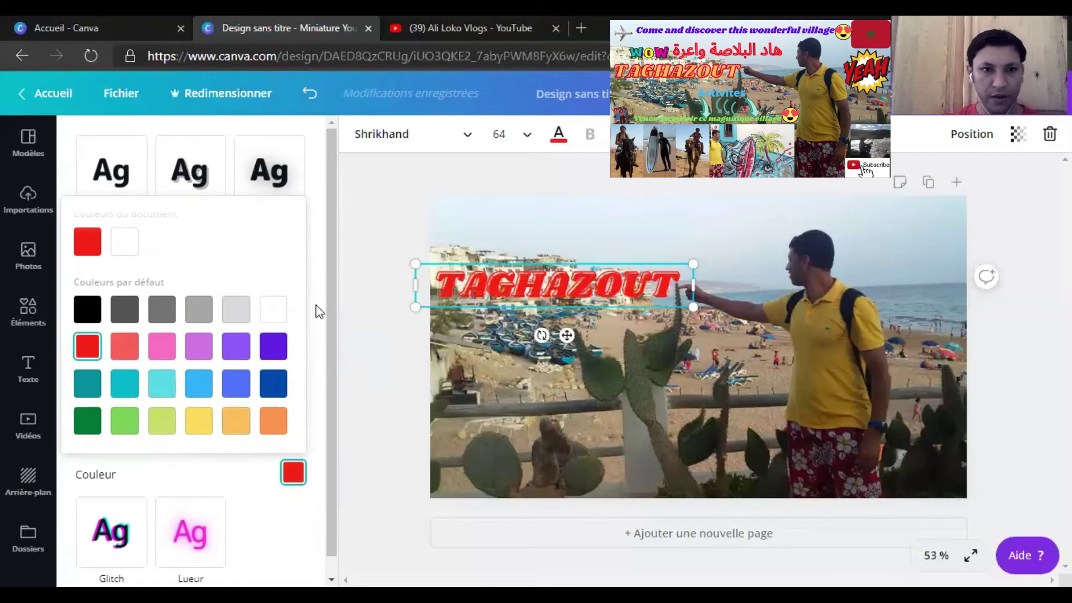
drag(302, 307, 314, 211)
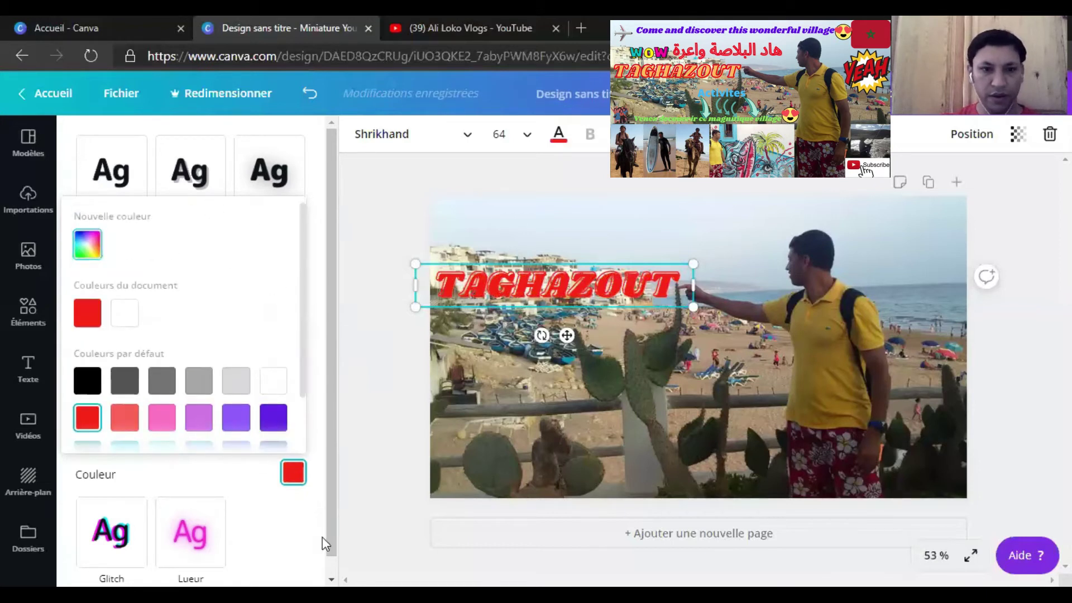
Step: Try the Lueur effect on the TAGHAZOUT title, then apply the Écho effect with a yellow effect colour
click(191, 533)
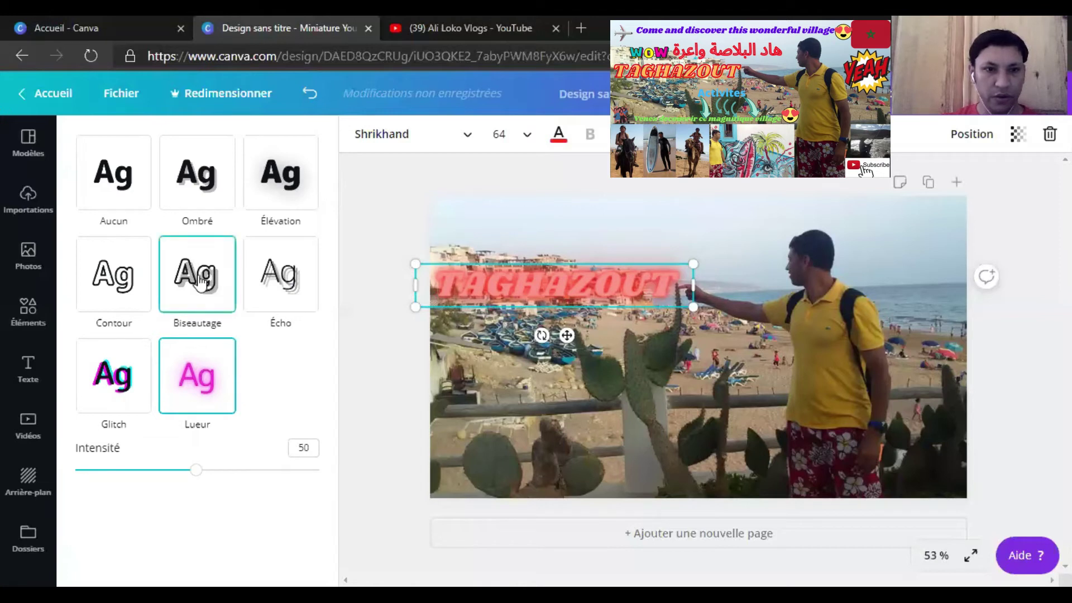
click(285, 278)
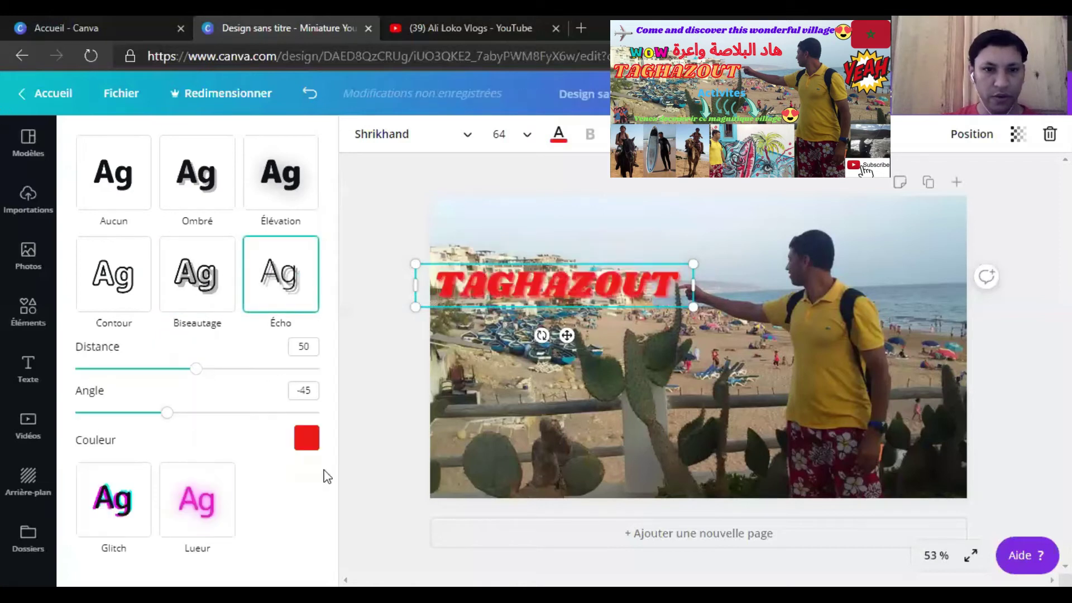
click(306, 438)
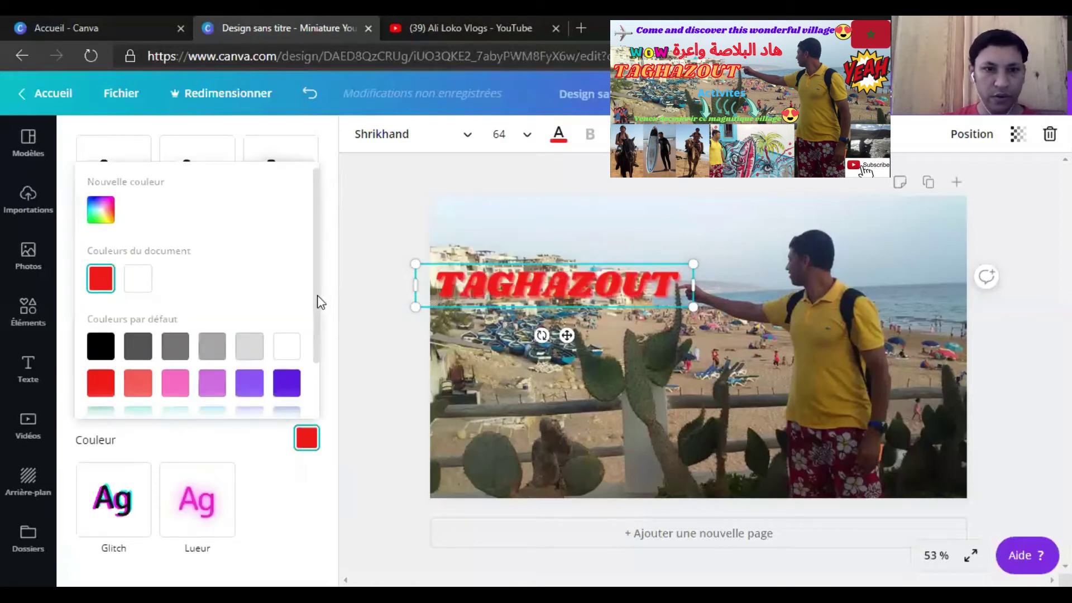
scroll(324, 346, down, 3)
click(213, 387)
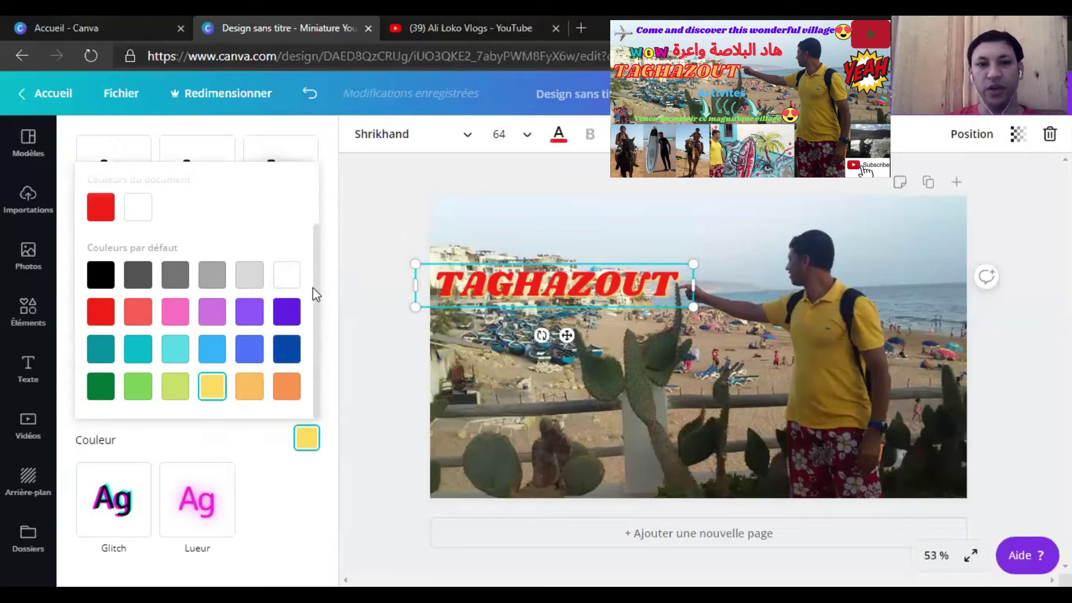
click(343, 456)
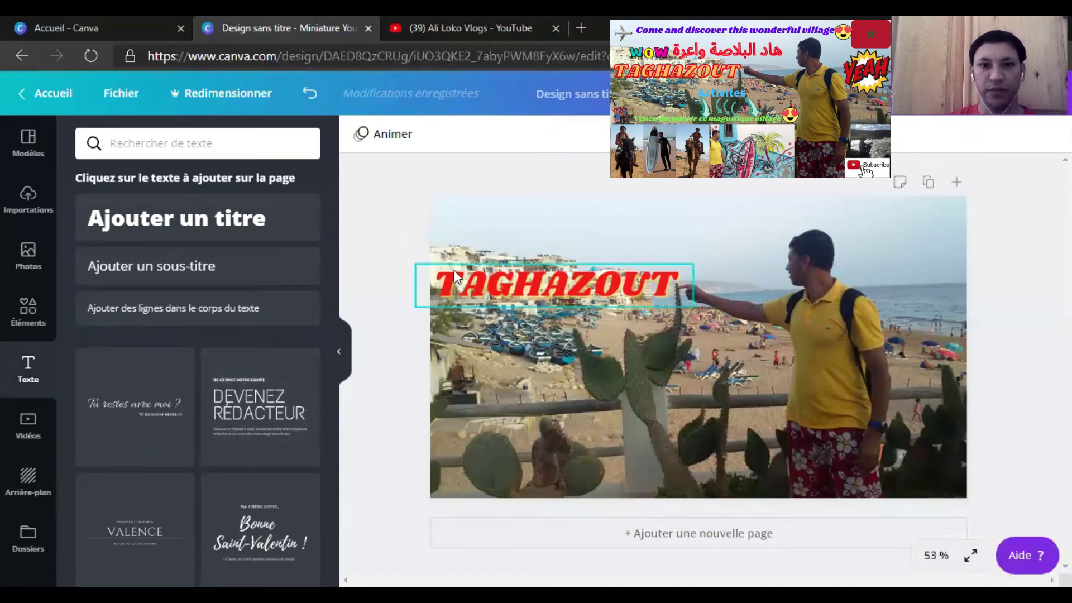
Step: Set the title's Écho effect to angle -10 and distance 77
click(805, 134)
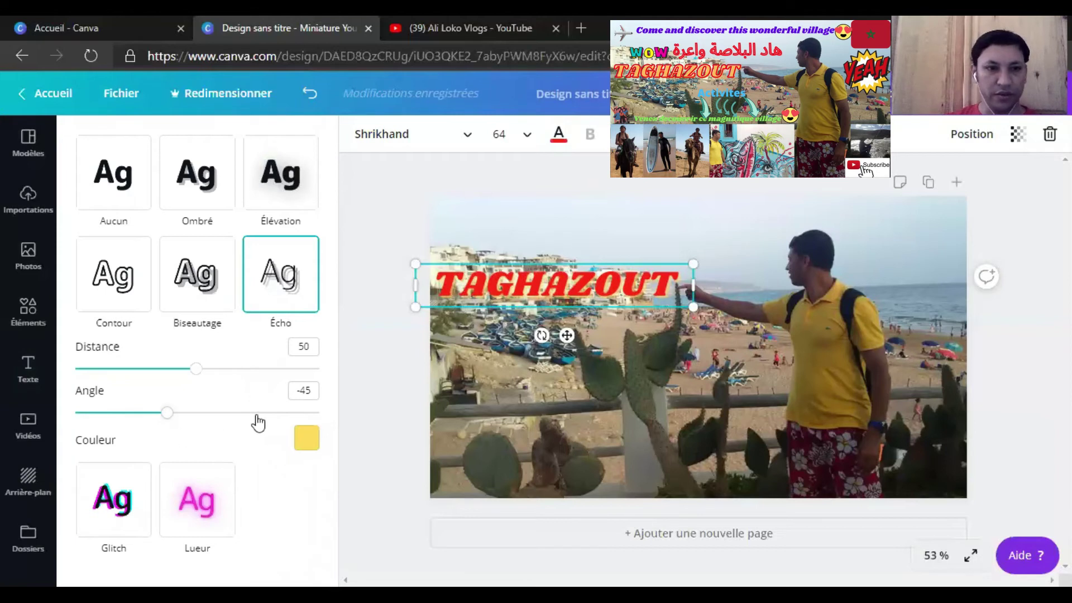
drag(169, 414, 191, 423)
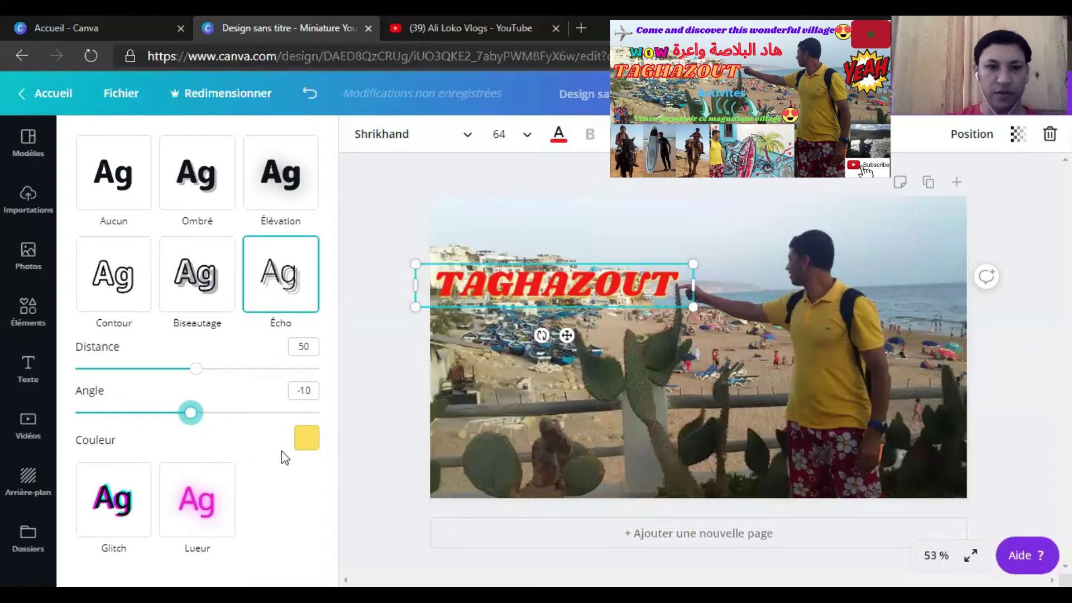
drag(196, 374, 261, 388)
Step: Try the Biseautage, Contour and default Écho effects on the title, then undo back to the customised yellow Écho
click(198, 282)
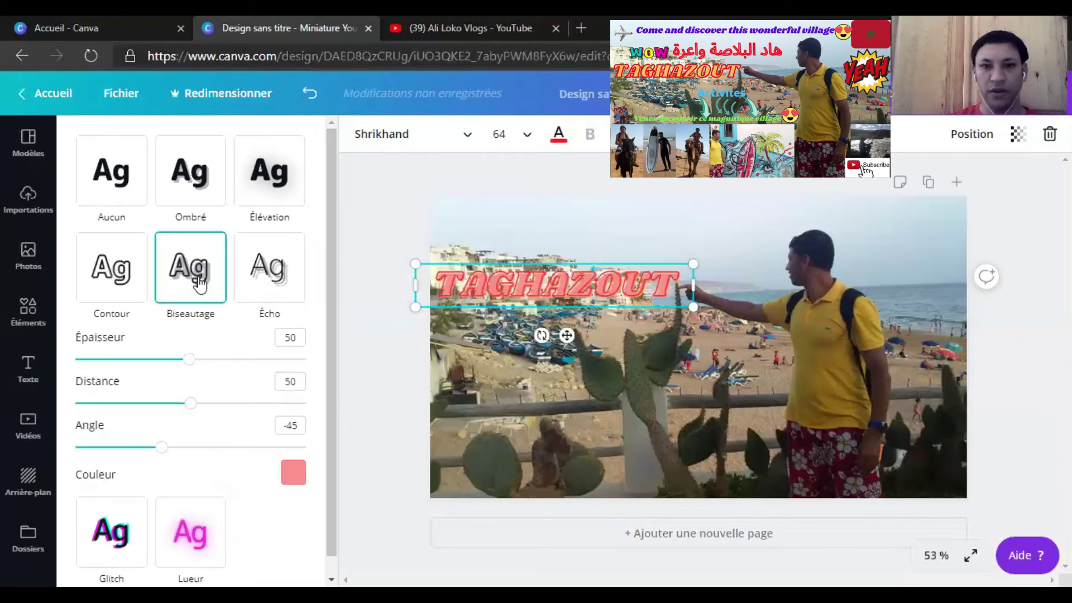
click(123, 287)
click(282, 279)
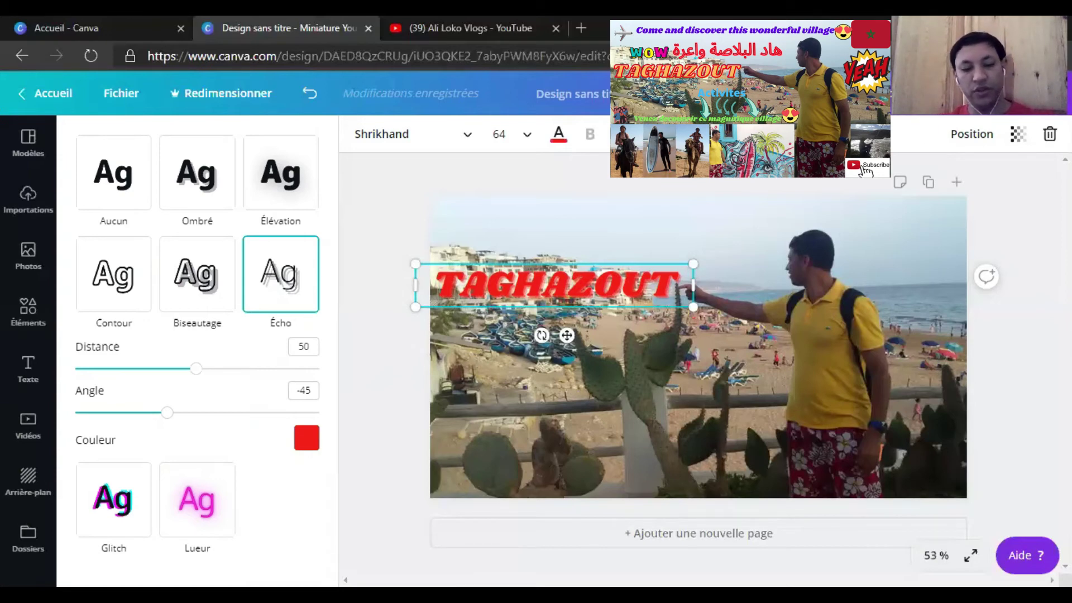
key(ctrl+z)
key(ctrl+z)
key(ctrl+z)
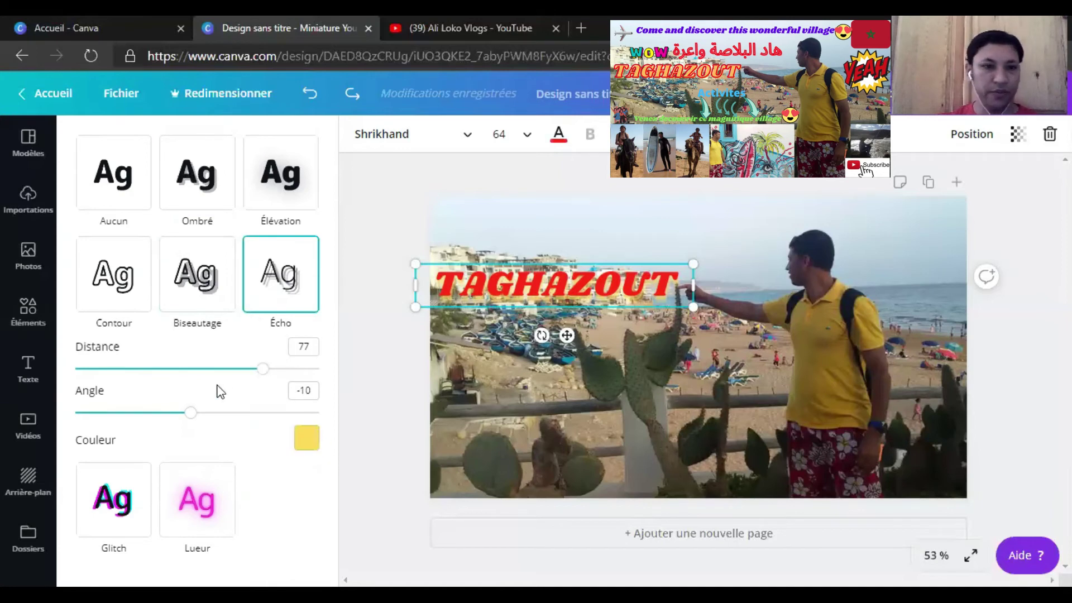
Step: Compare the Ombré and Élévation effects on the TAGHAZOUT title with no effect, ending on Aucun
click(116, 178)
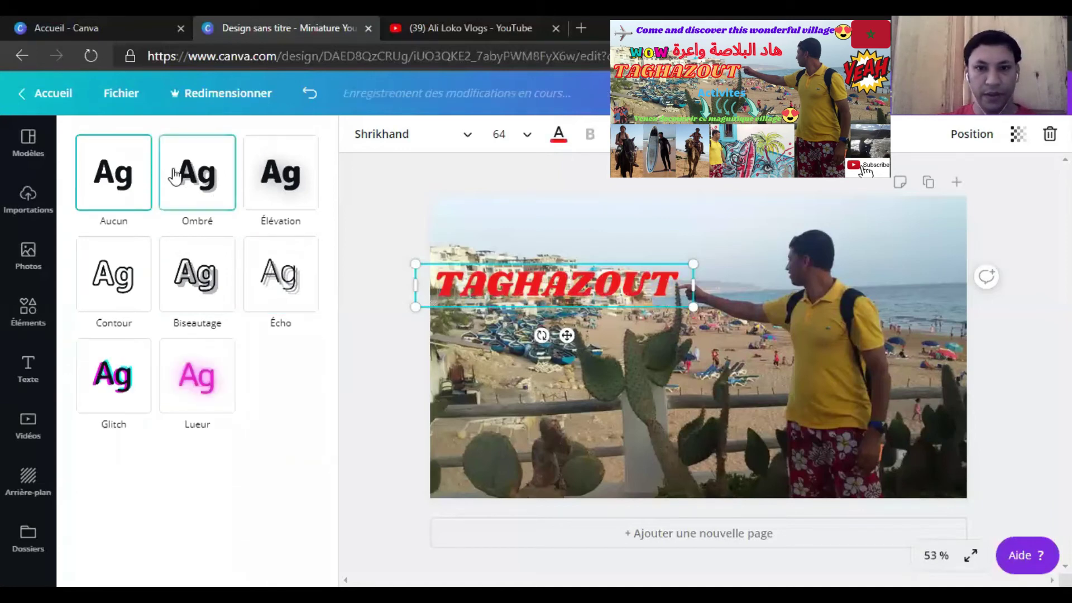
click(196, 173)
click(265, 172)
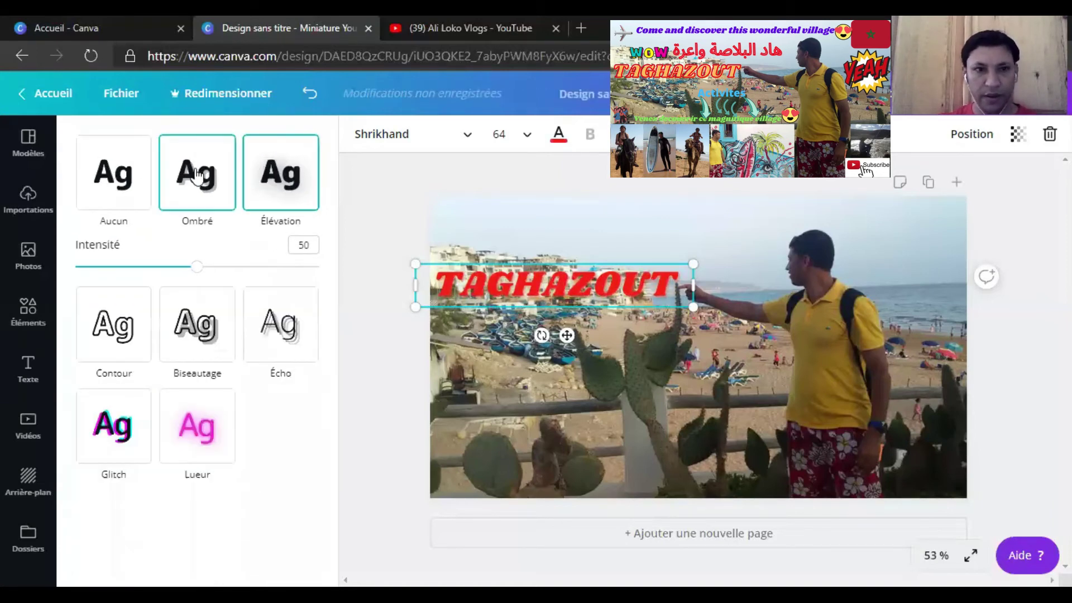
click(178, 178)
click(112, 184)
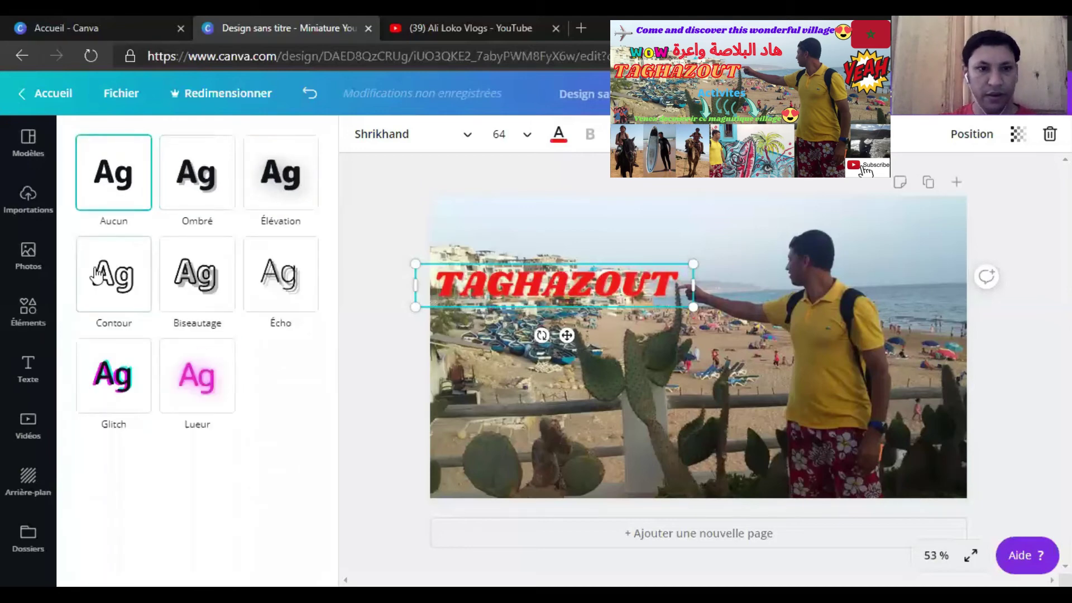
Step: Compare the Contour and Biseautage effects on the title, keep Contour and set the text colour to yellow
click(107, 281)
click(201, 273)
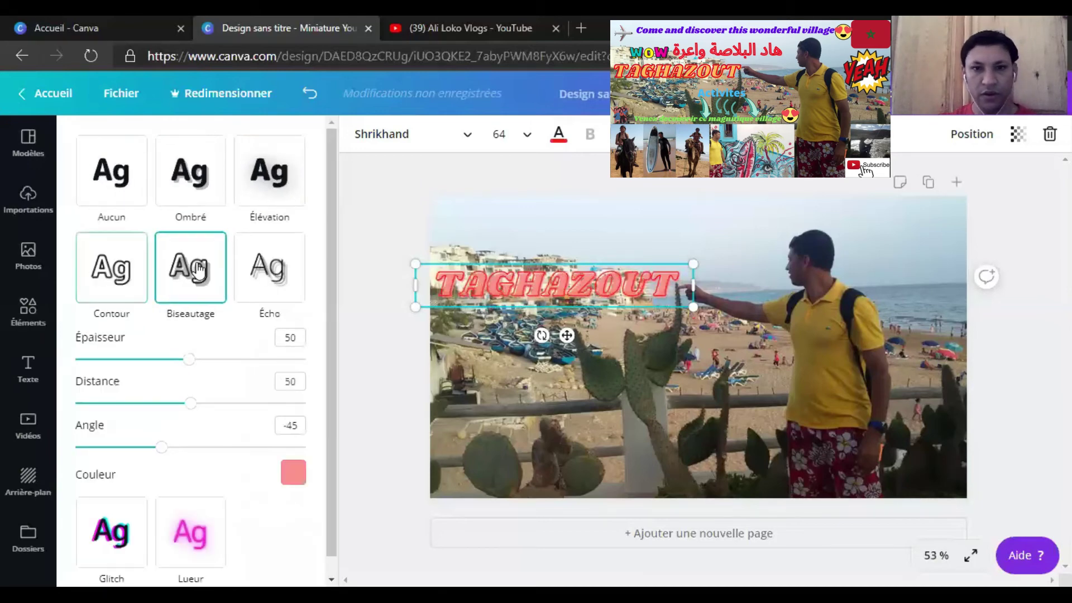
click(140, 272)
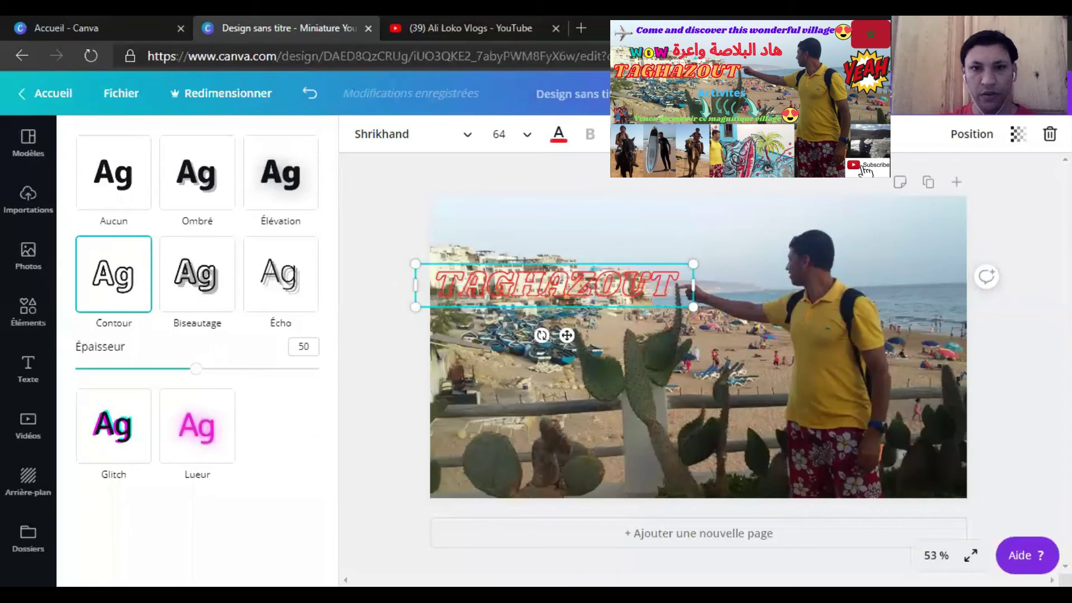
click(558, 134)
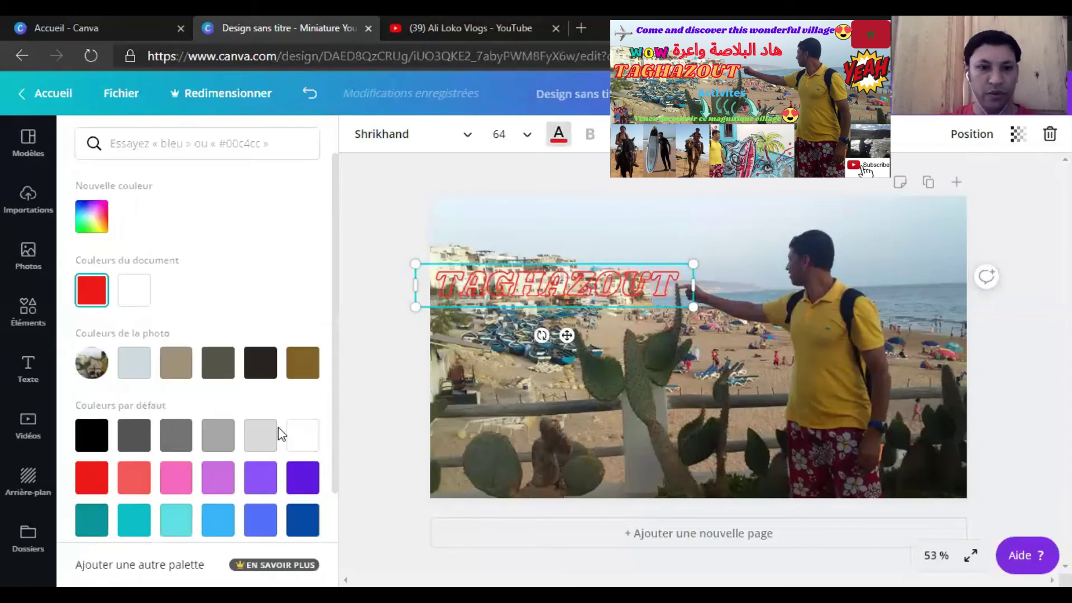
scroll(268, 463, down, 1)
click(223, 507)
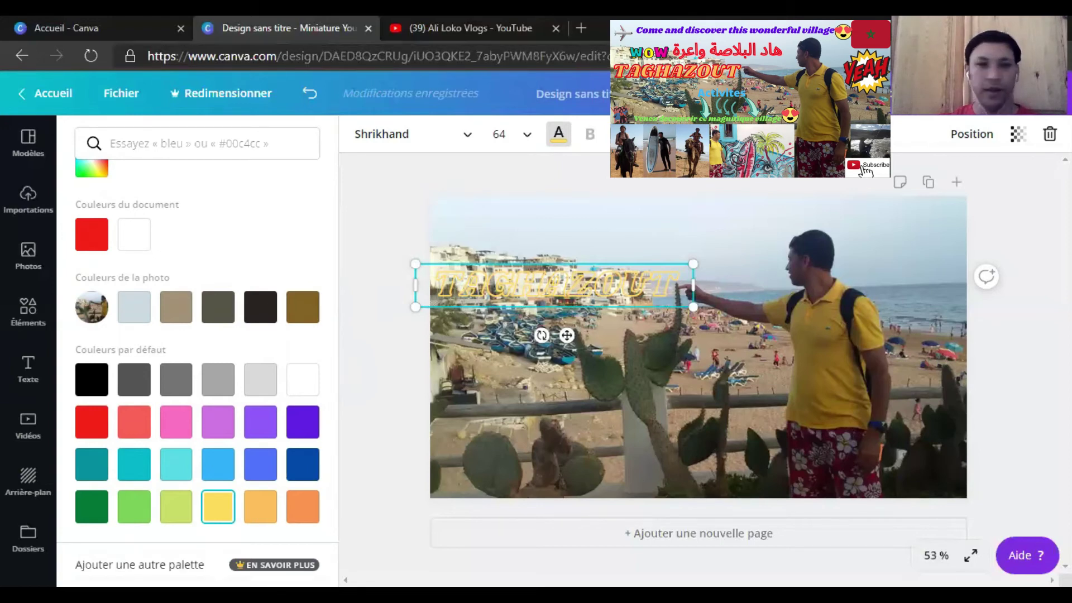
click(816, 134)
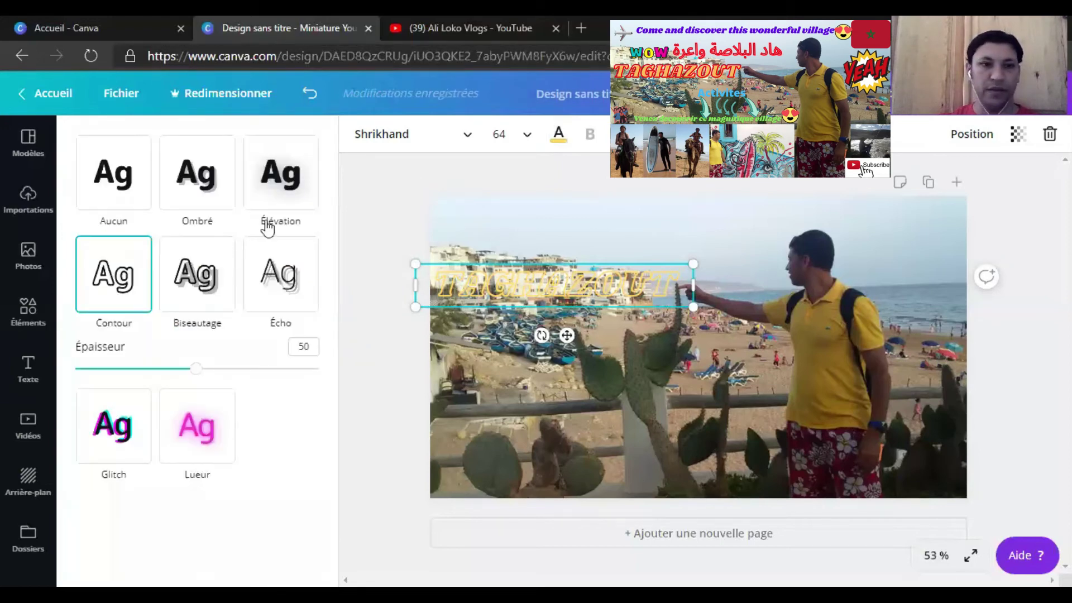
Step: Apply the Biseautage effect to the TAGHAZOUT title and set the effect colour to red
click(190, 284)
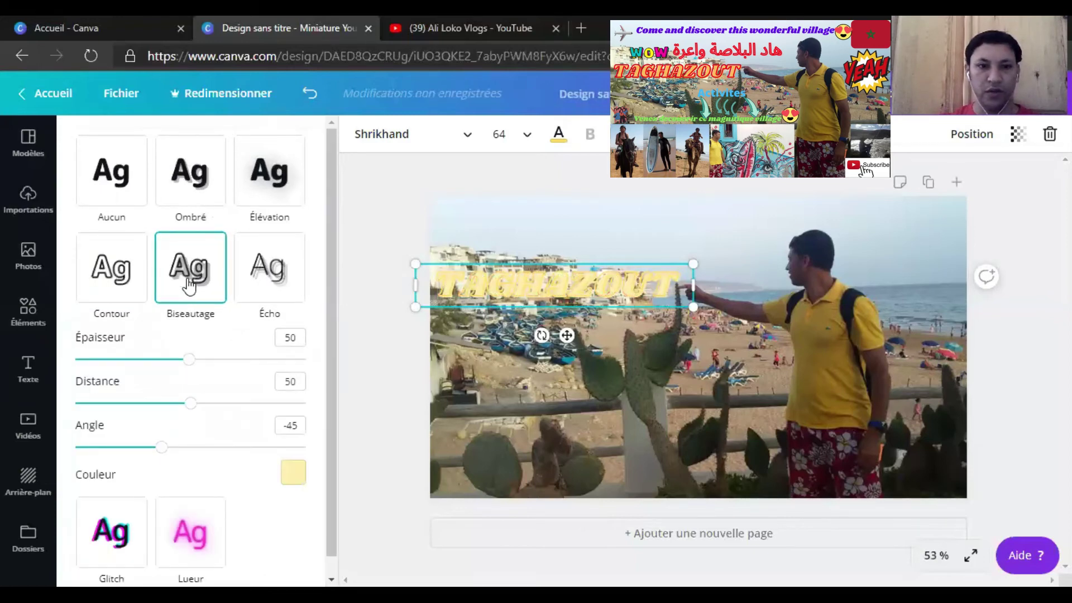
click(293, 472)
click(87, 418)
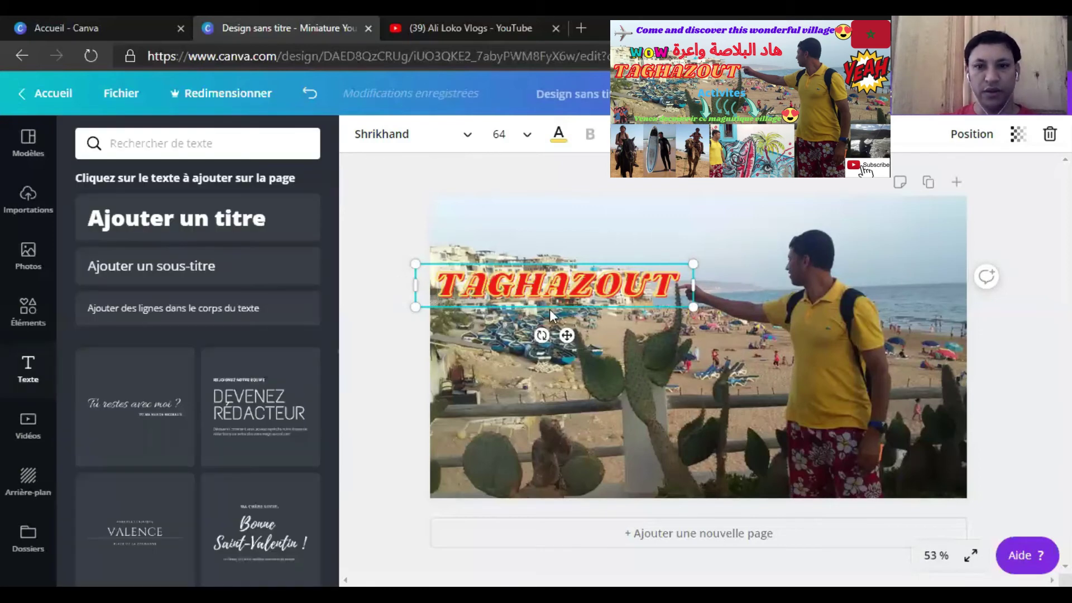
Step: Add a new title text box to the page and clear its placeholder text
key(Escape)
click(743, 230)
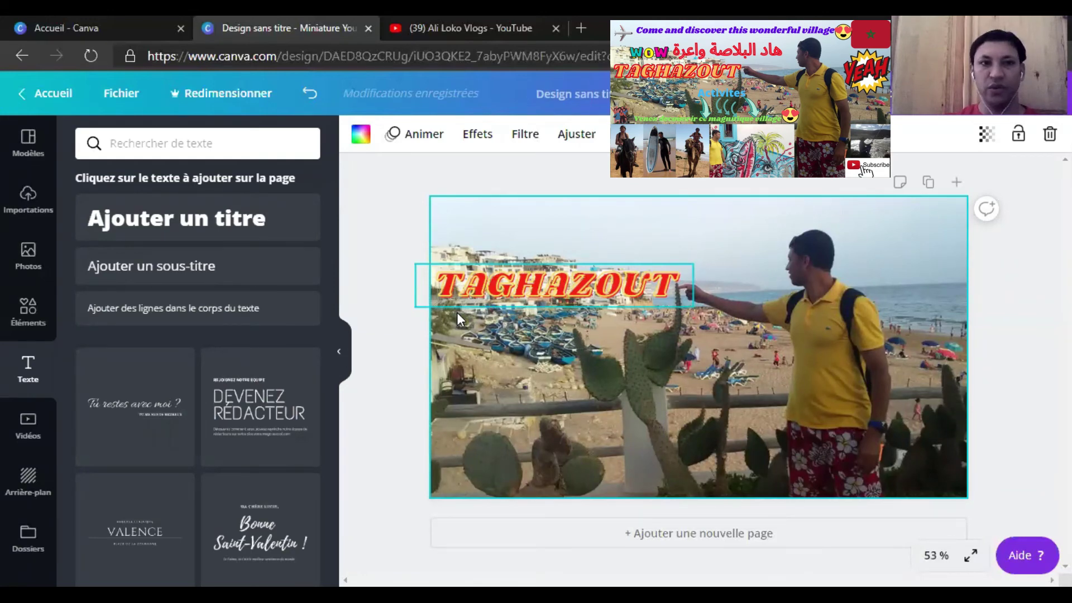
click(172, 221)
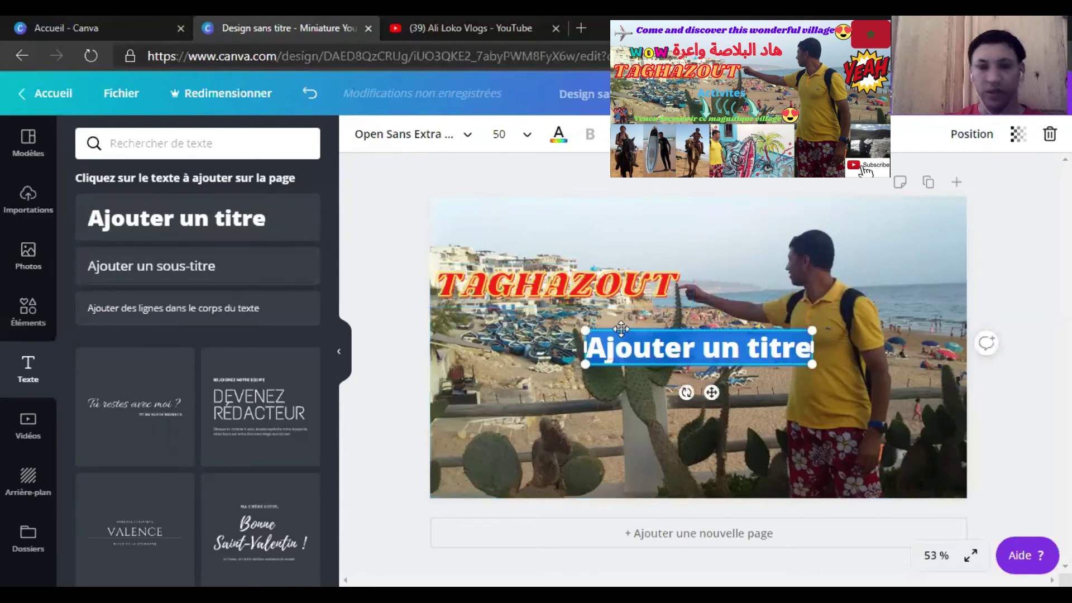
key(BackSpace)
text(coME)
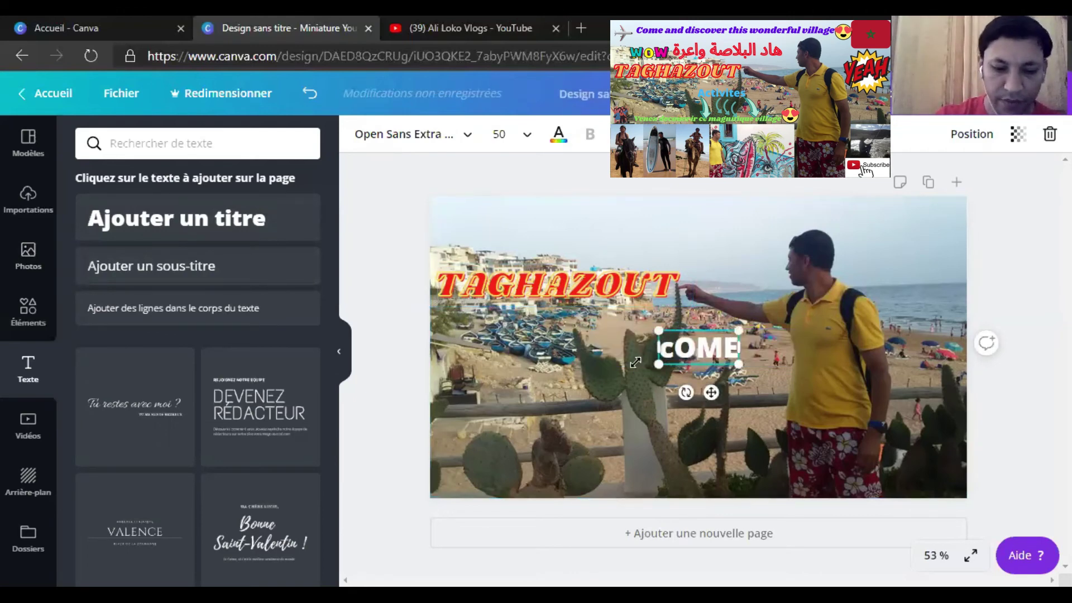
text( AND SI)
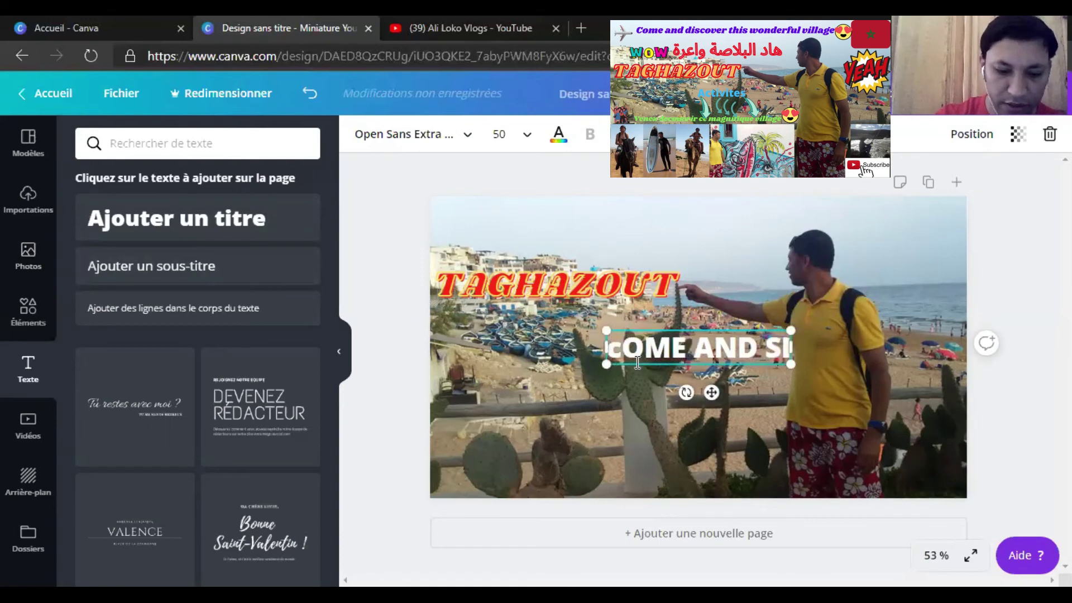
text(COUVER)
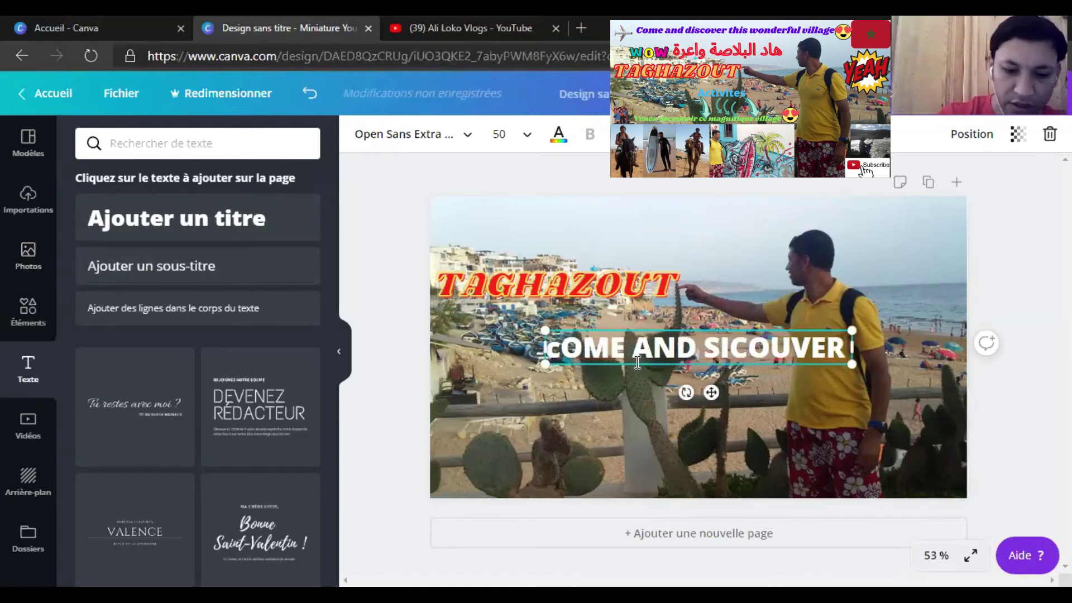
text( TH)
key(BackSpace)
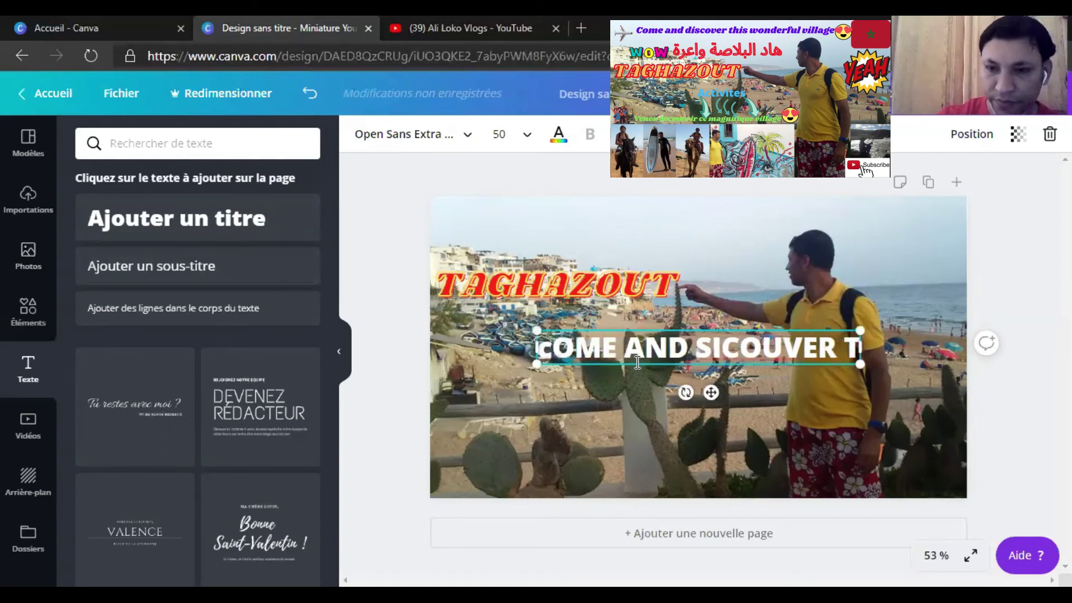
key(ctrl+a)
key(BackSpace)
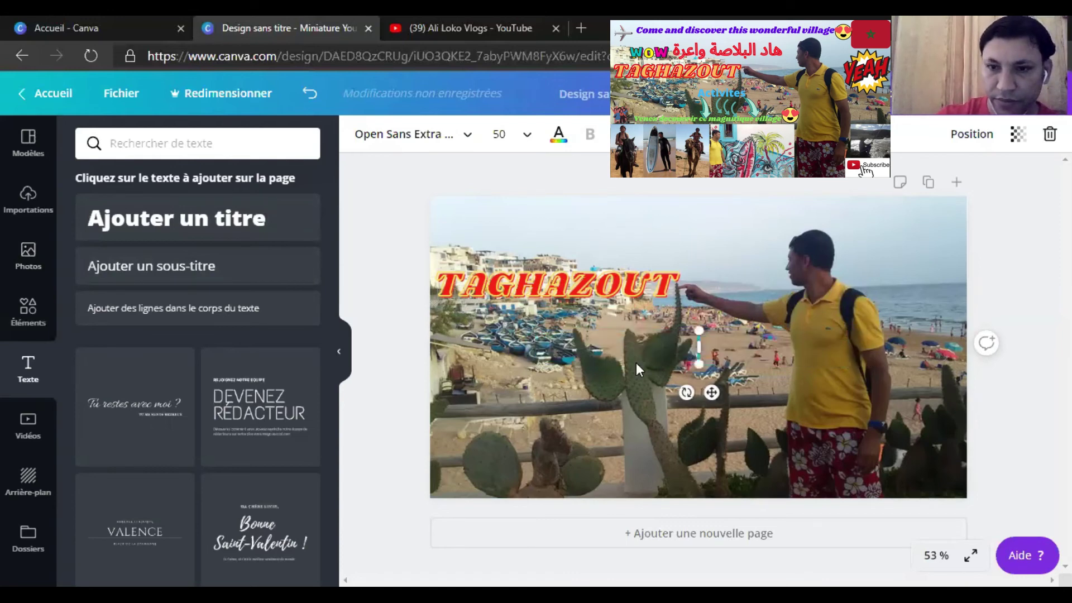
Step: Enter "Come and discouver this womderful village" as the tagline in the new text box
text(C)
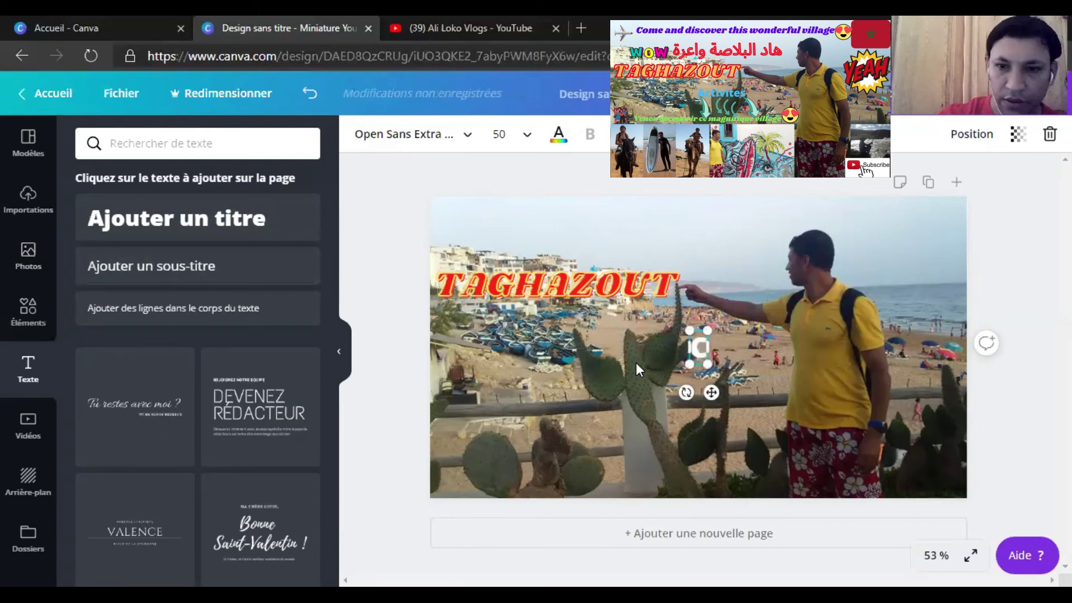
text(ome and )
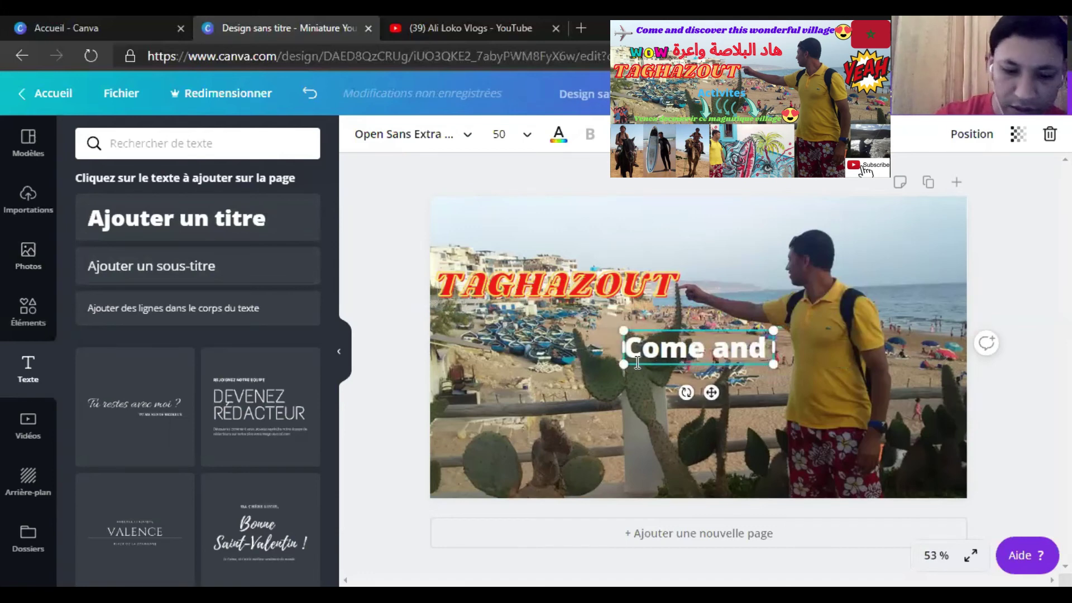
text(disco)
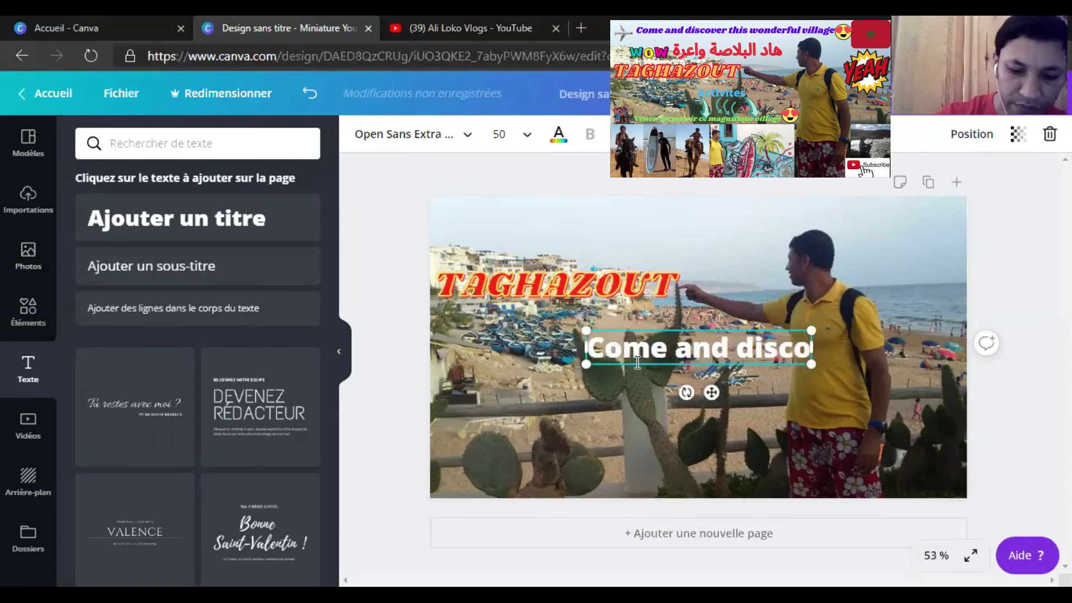
text(uver)
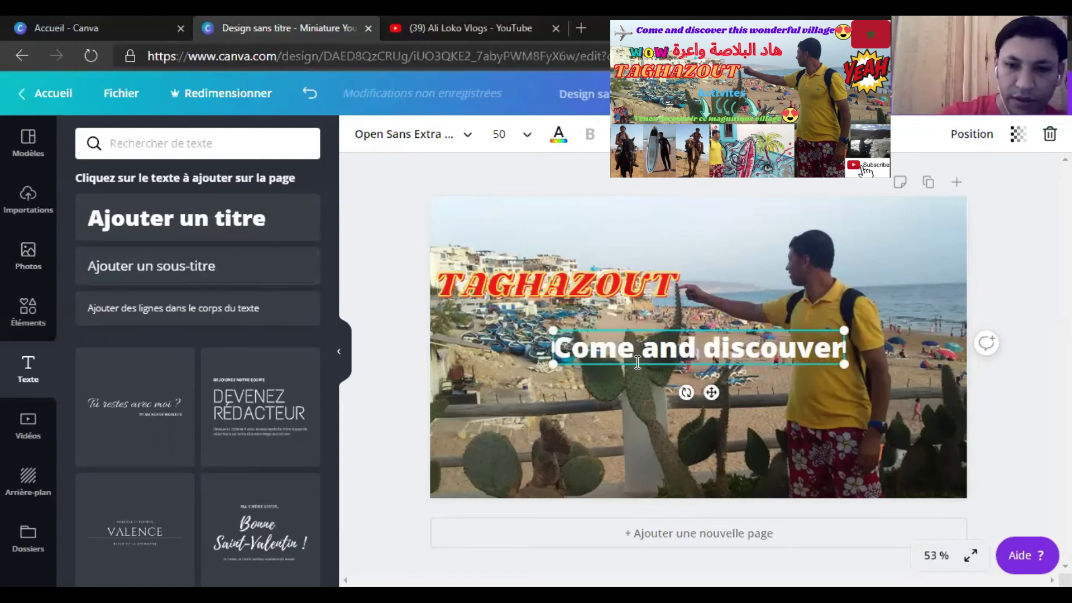
text( this)
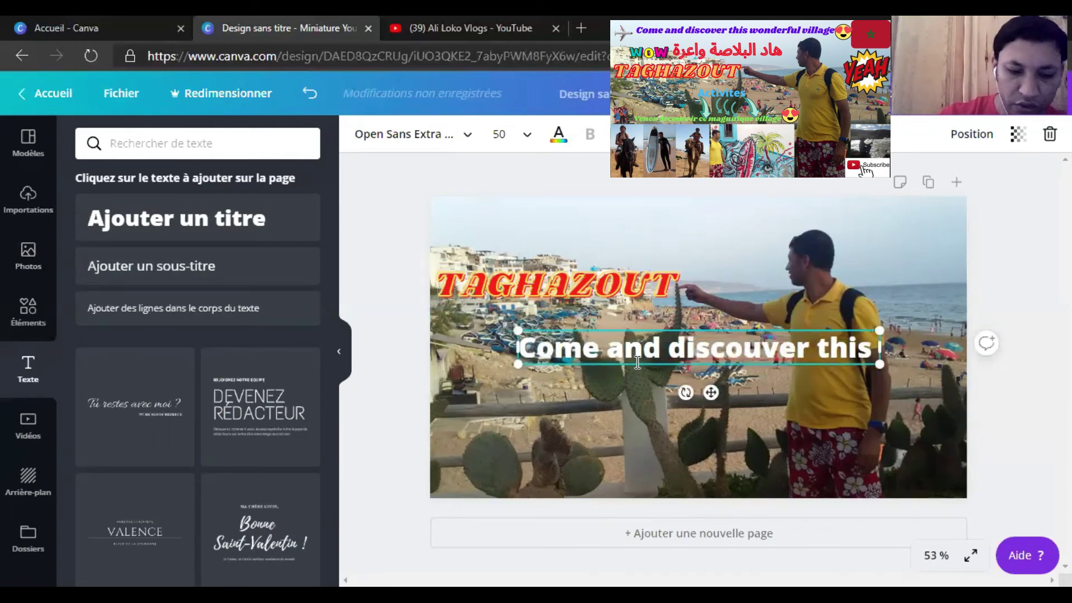
text( womderf)
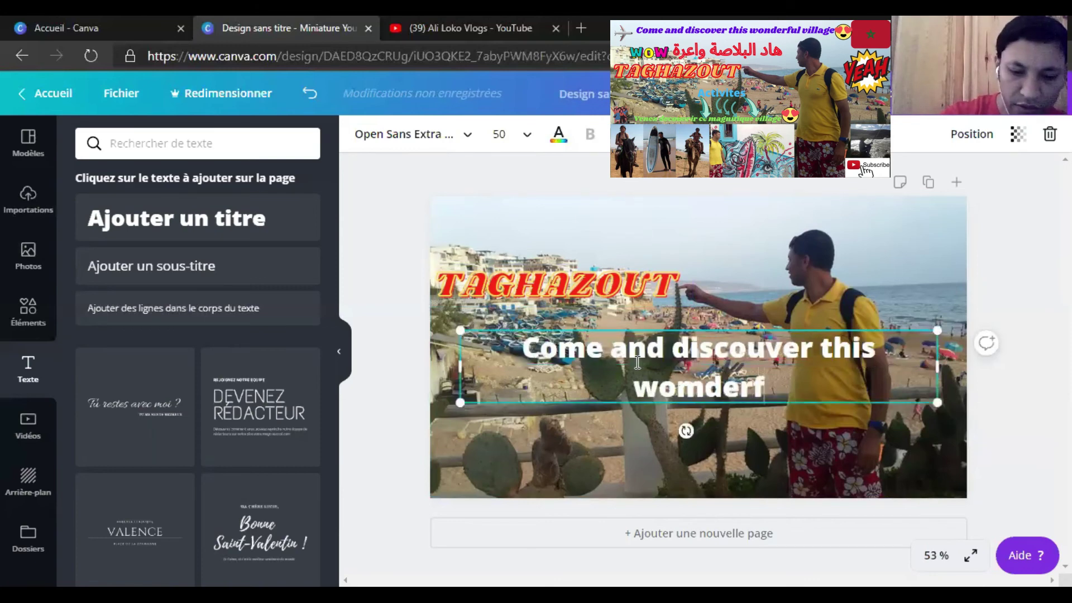
text(ul)
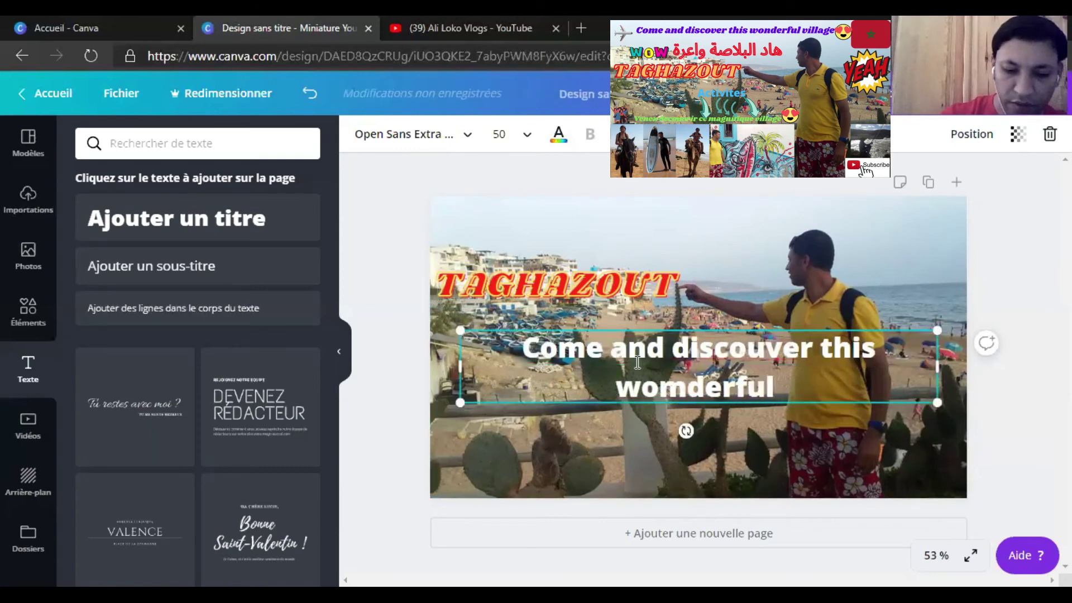
text( village)
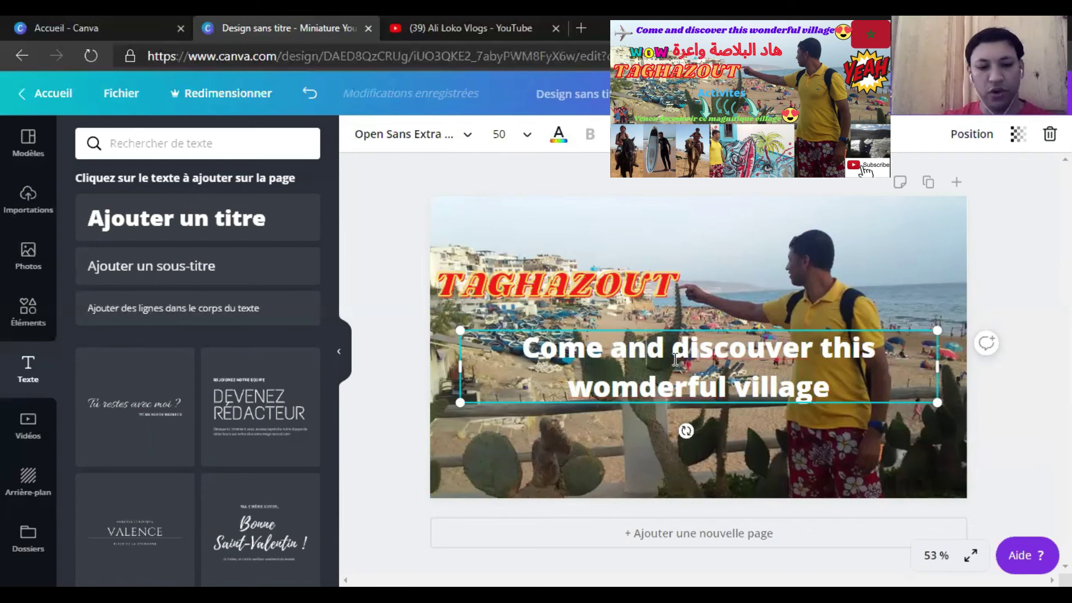
Step: Set the tagline's font size to 32 and move it into the sky above the TAGHAZOUT title
key(ctrl+a)
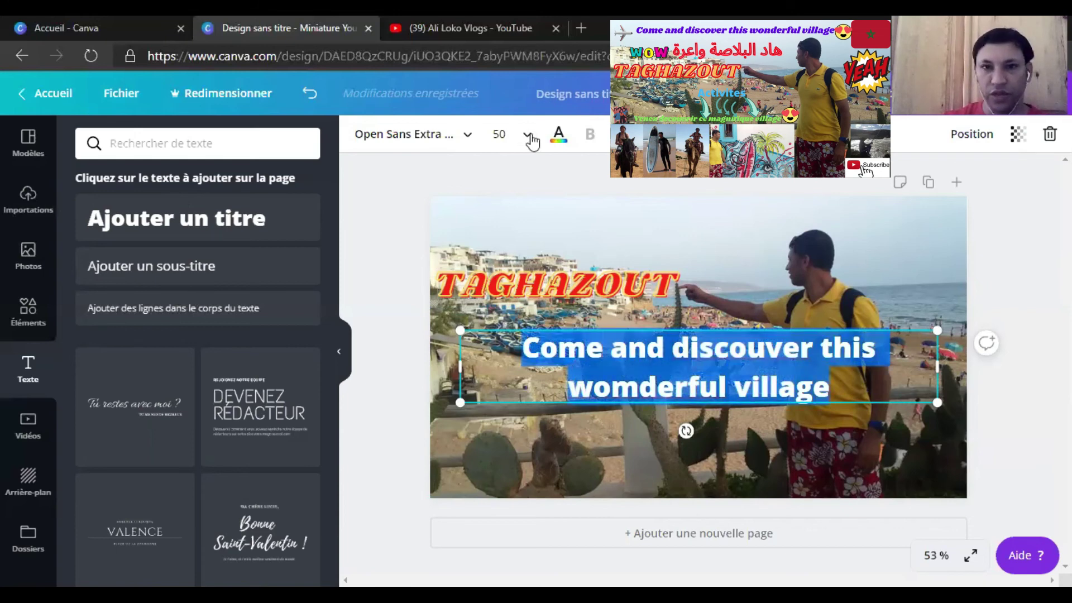
click(502, 134)
click(524, 426)
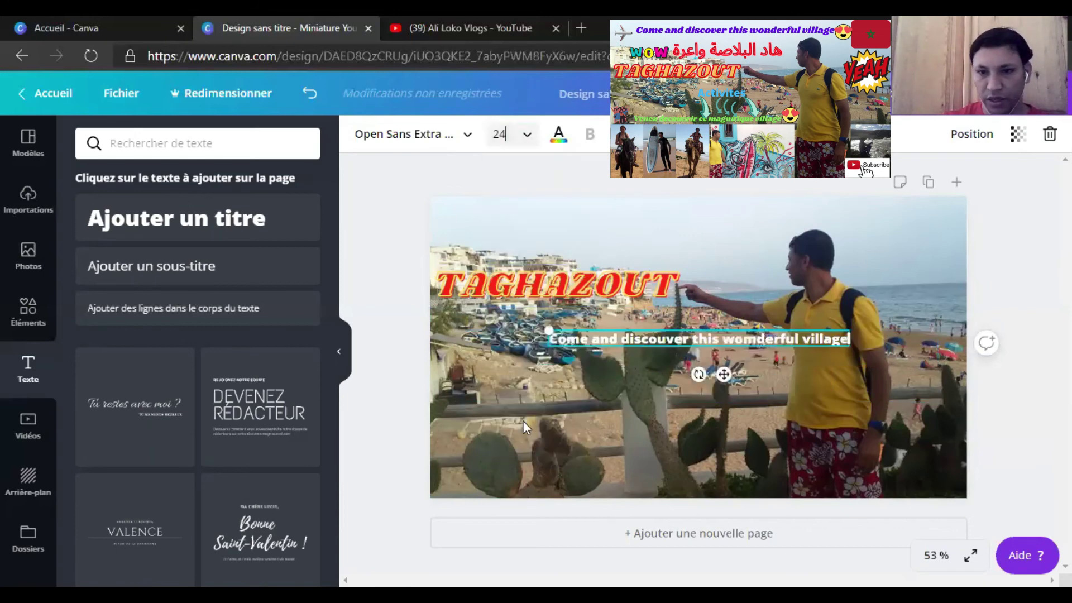
click(528, 137)
click(522, 371)
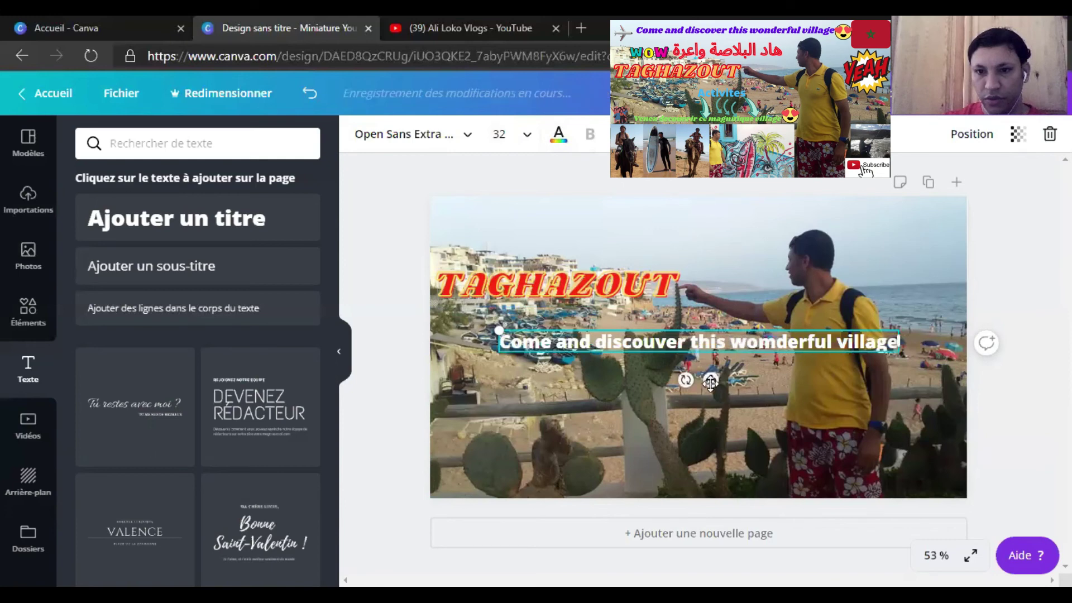
drag(710, 382, 666, 249)
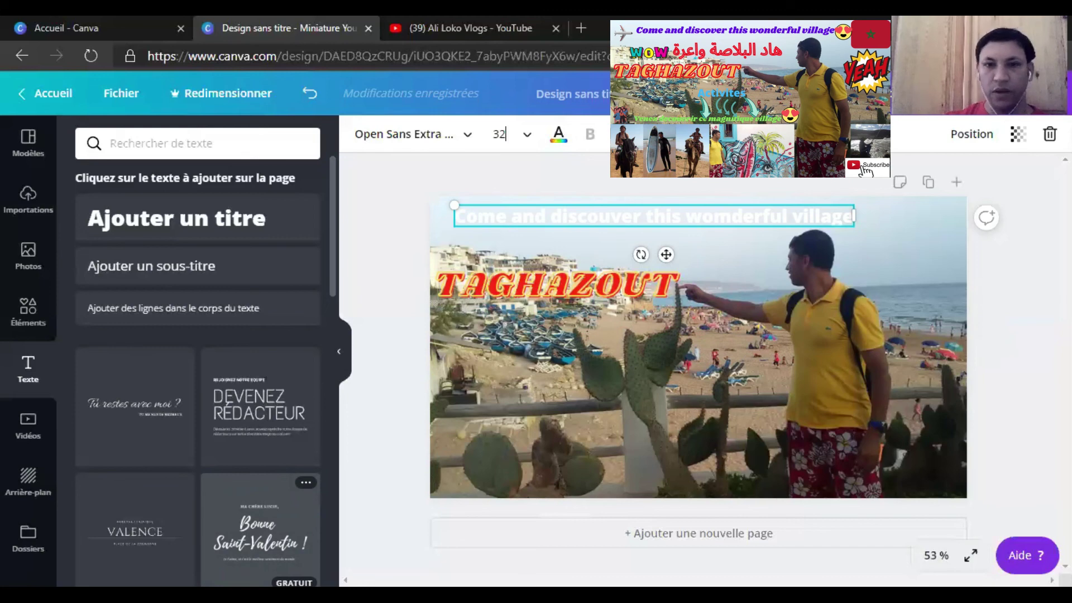
Step: Format the tagline in dark blue with the Shrikhand font at size 28
click(558, 134)
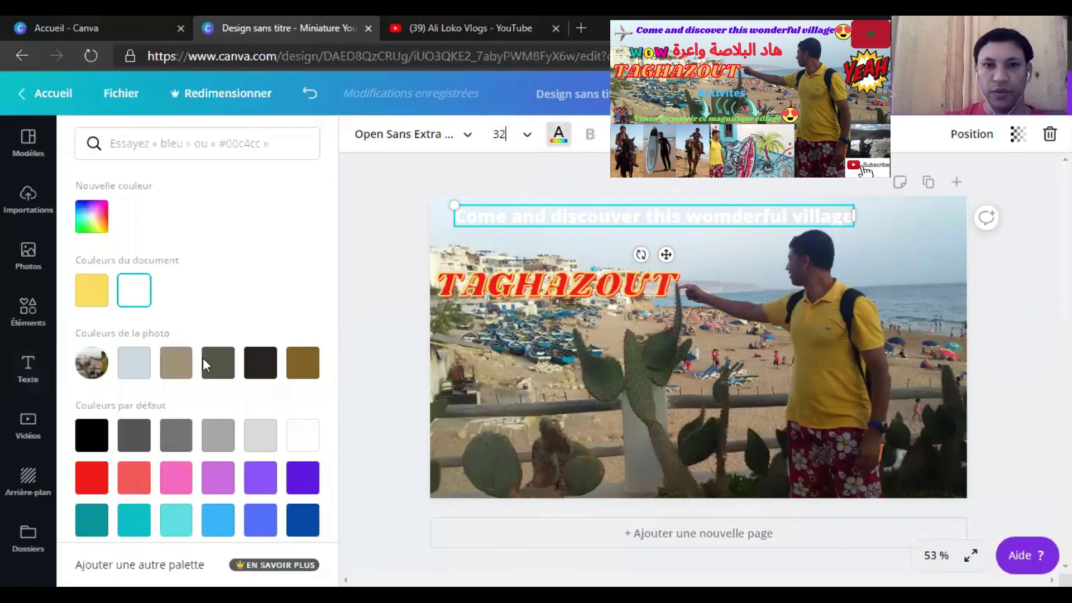
click(303, 519)
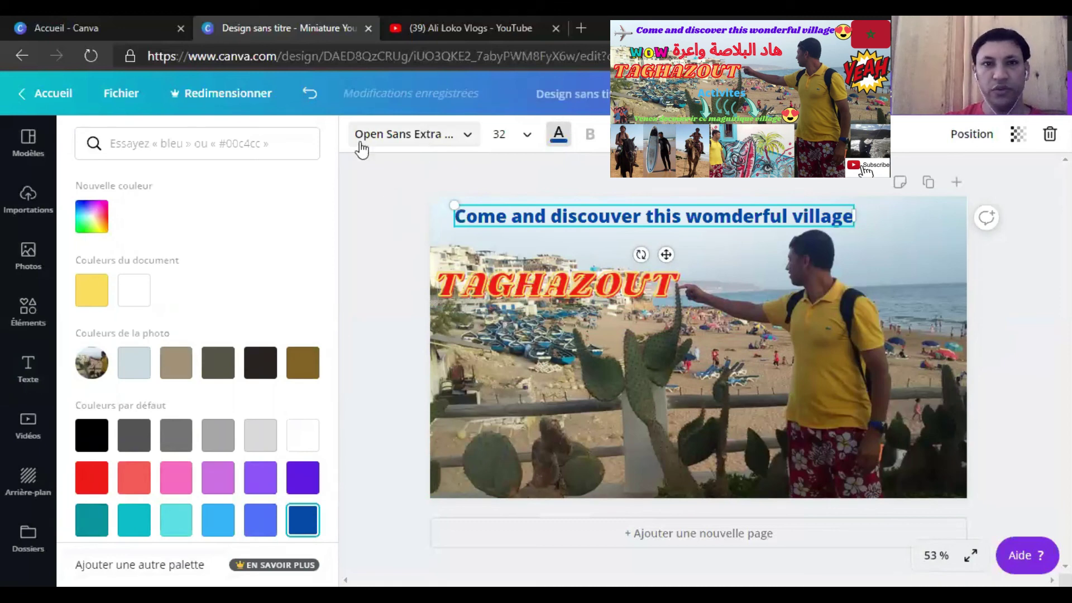
click(425, 134)
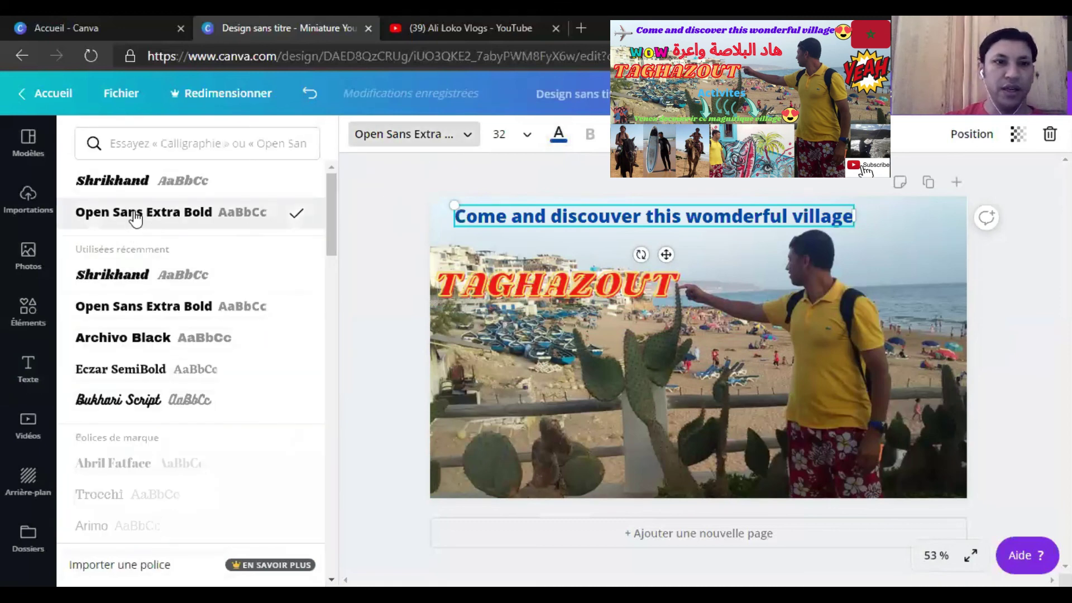
click(149, 183)
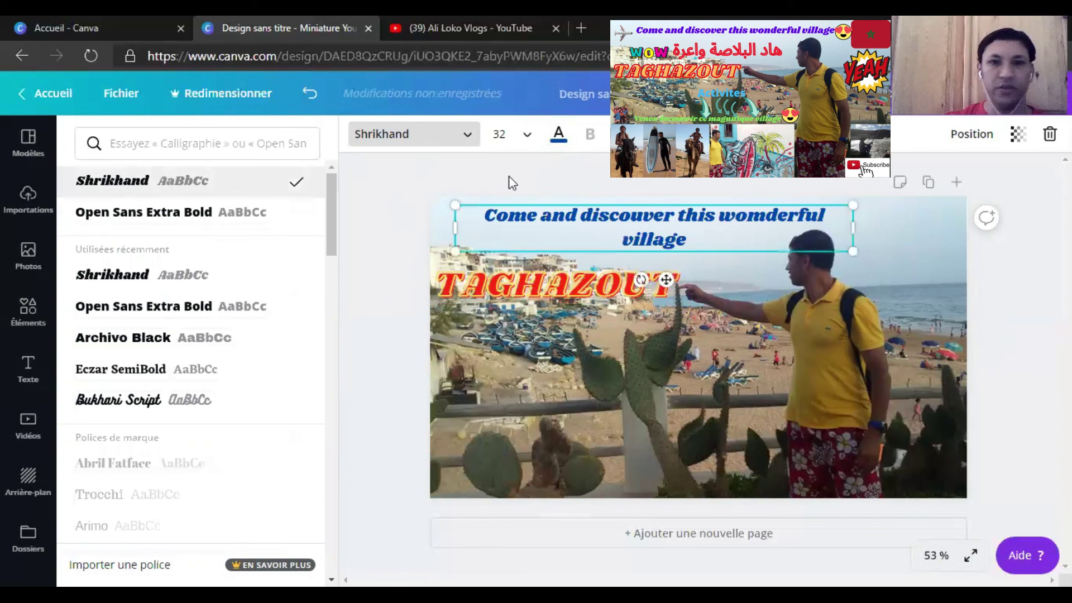
click(529, 141)
click(511, 276)
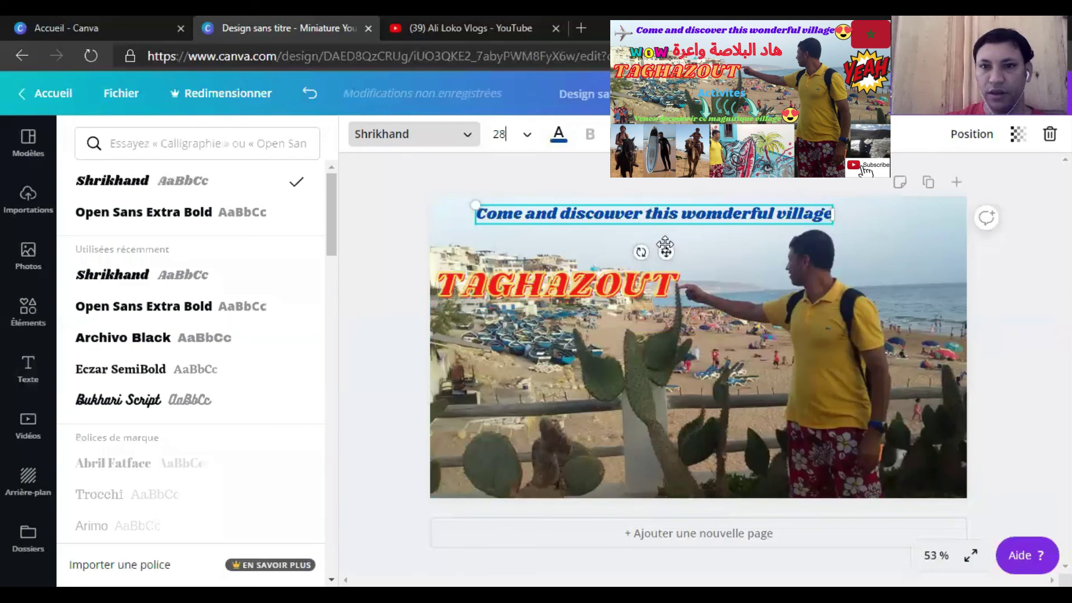
Step: Shift the tagline slightly towards the photo's left edge and correct the word "discouver" to "discover"
drag(666, 250, 646, 254)
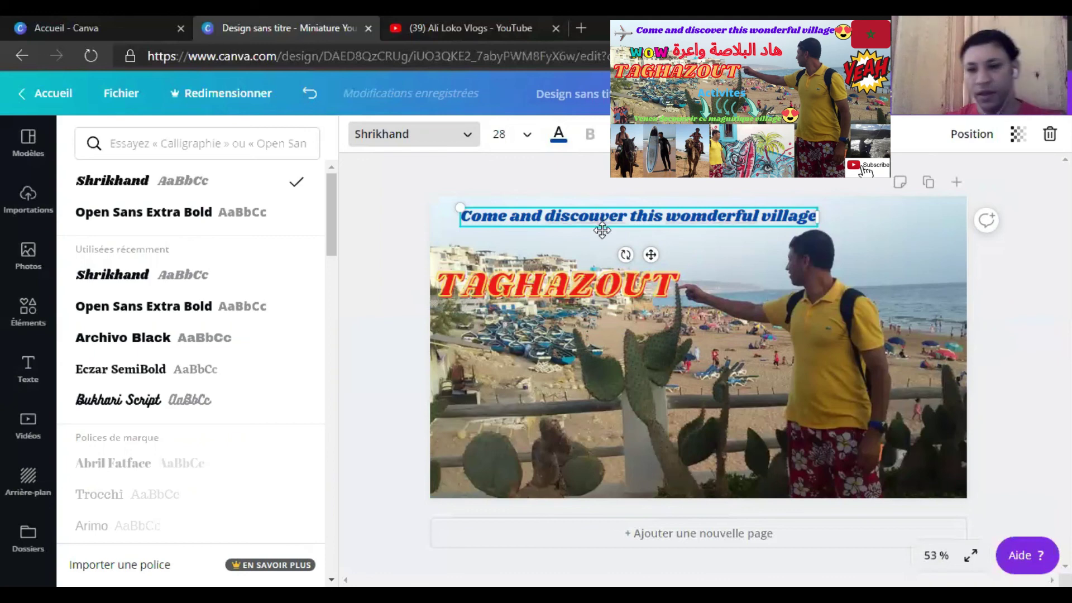
drag(602, 229, 608, 229)
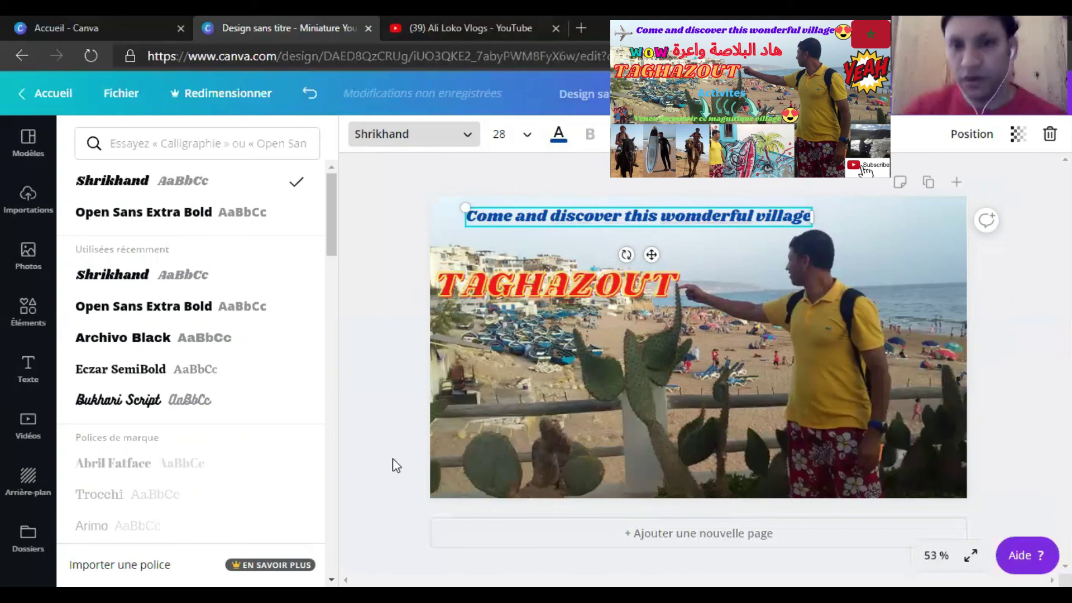